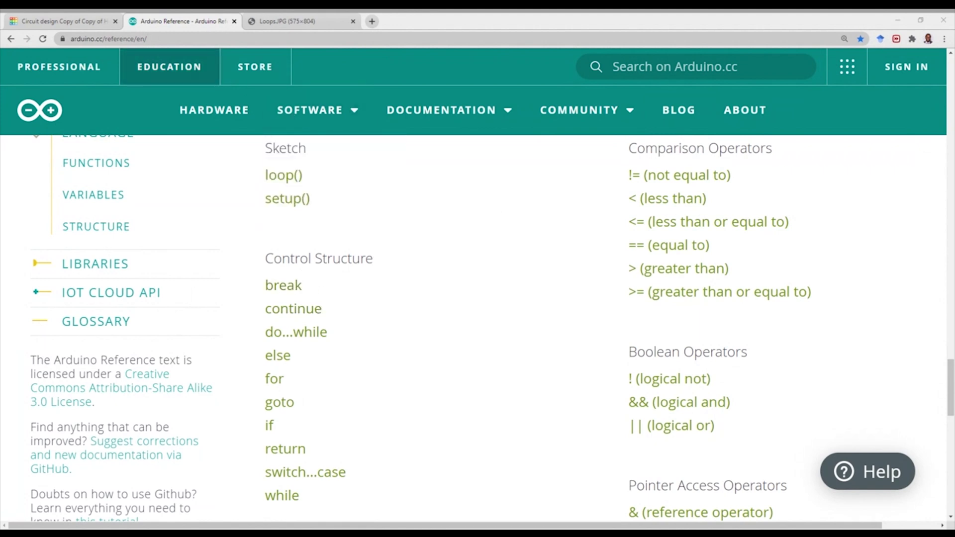
Read the Arduino break and continue reference pages, then return to the Tinkercad circuit tab
left_click(281, 294)
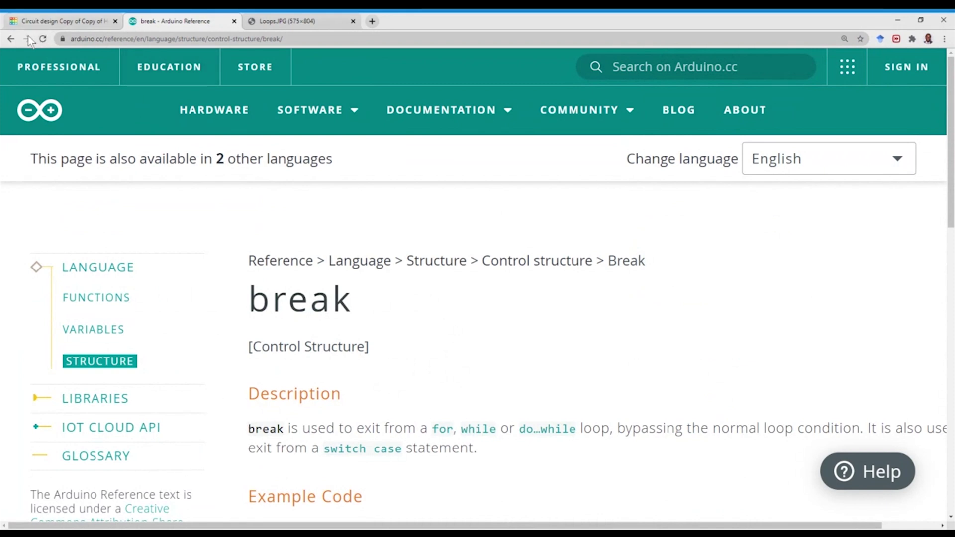
left_click(11, 40)
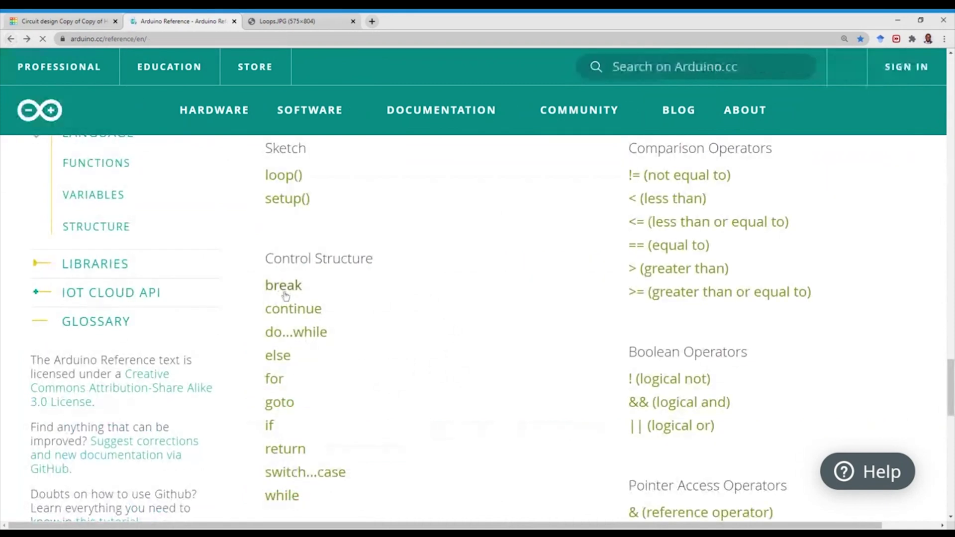
left_click(291, 309)
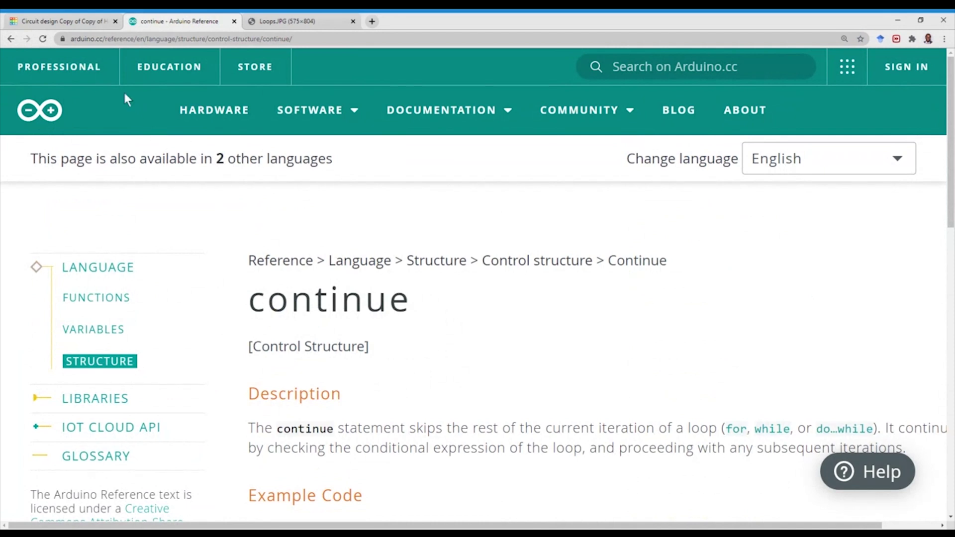
left_click(60, 21)
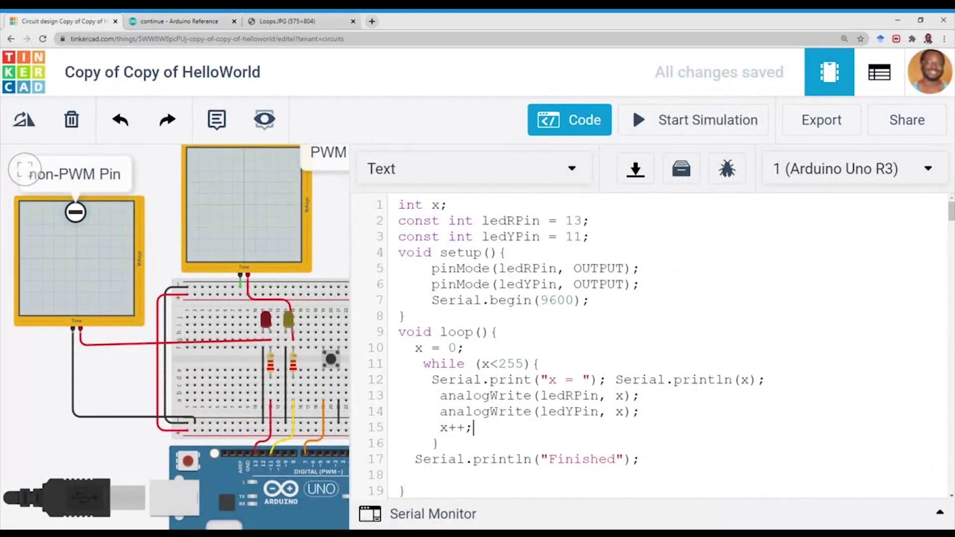
Add 'const int swPin = 7;' below the ledYPin declaration
key("Return")
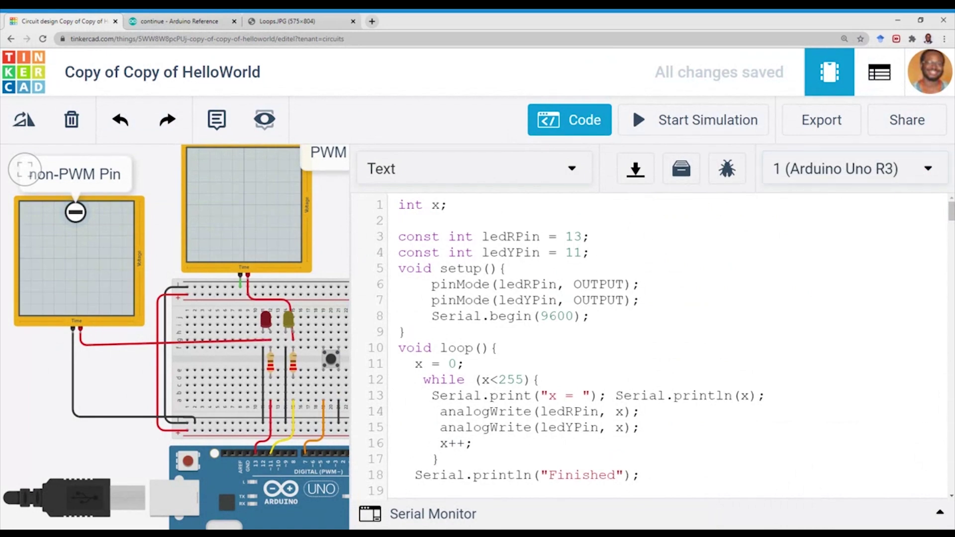
key("BackSpace")
key("Down")
key("Down")
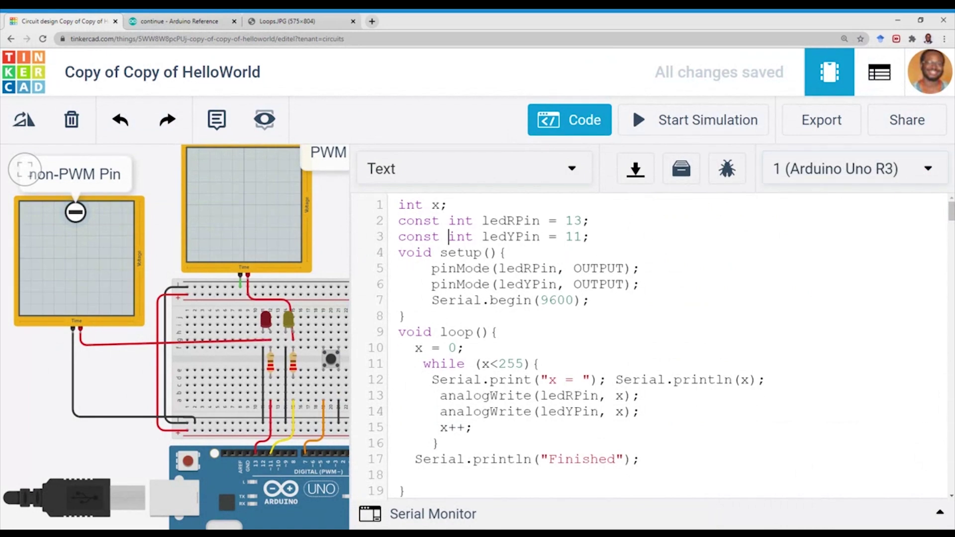
key("End")
key("Return")
type("con")
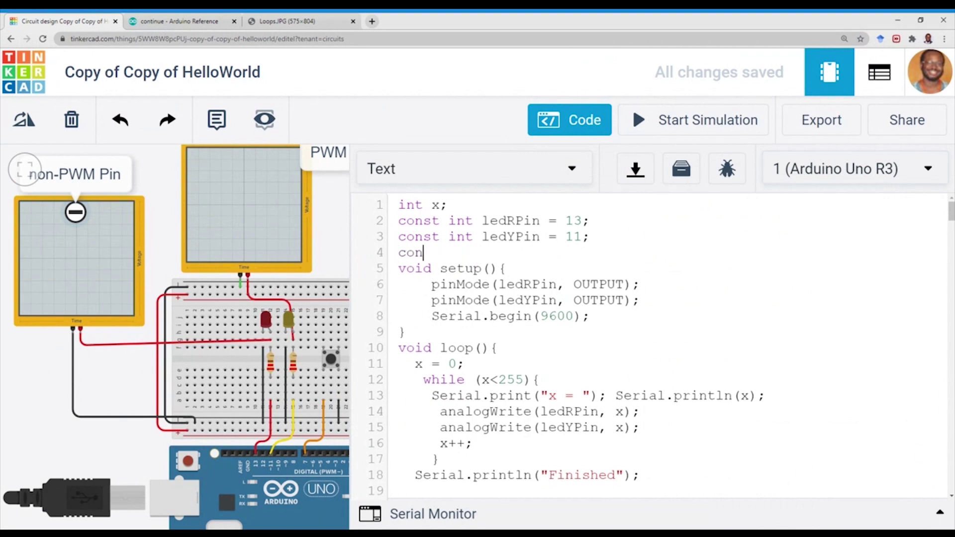
type("st int ")
type("swPin")
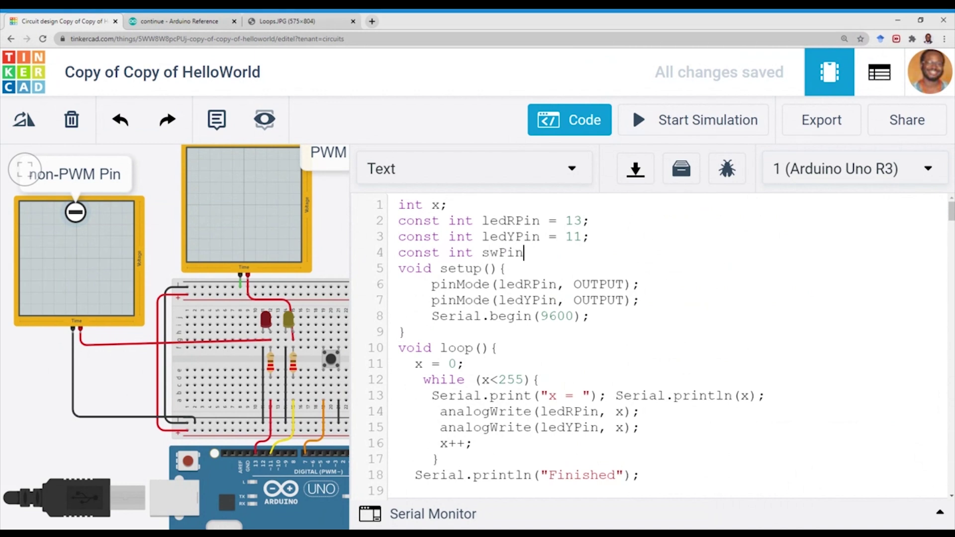
type("g")
key("BackSpace")
type("= ")
type("7")
type(";")
Add 'pinMode(swPin, INPUT_PULLUP);' in setup after the ledYPin pinMode line
key("Down")
key("Down")
key("Down")
key("Down")
key("Down")
key("Up")
key("Up")
key("Right")
key("Right")
key("Right")
key("Right")
key("Return")
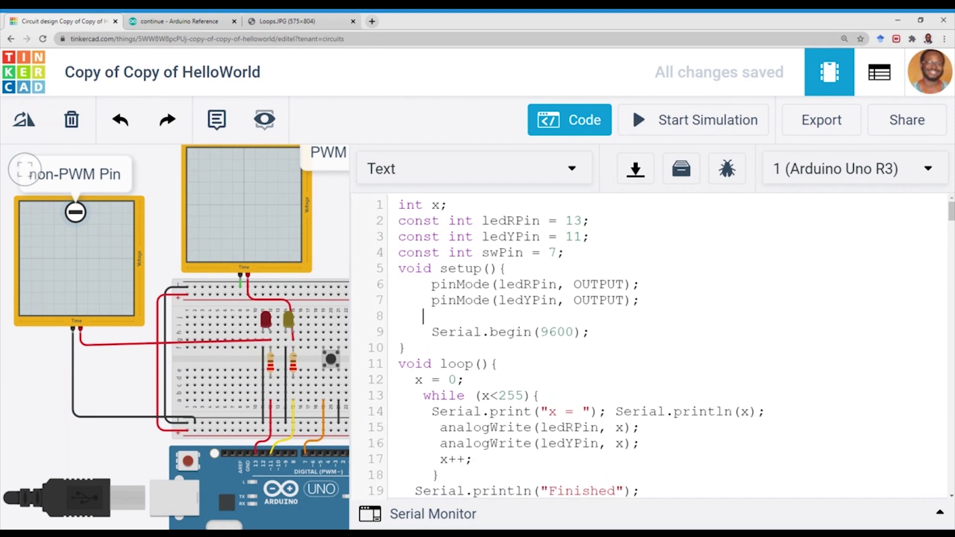
type("pinMod")
type("e(")
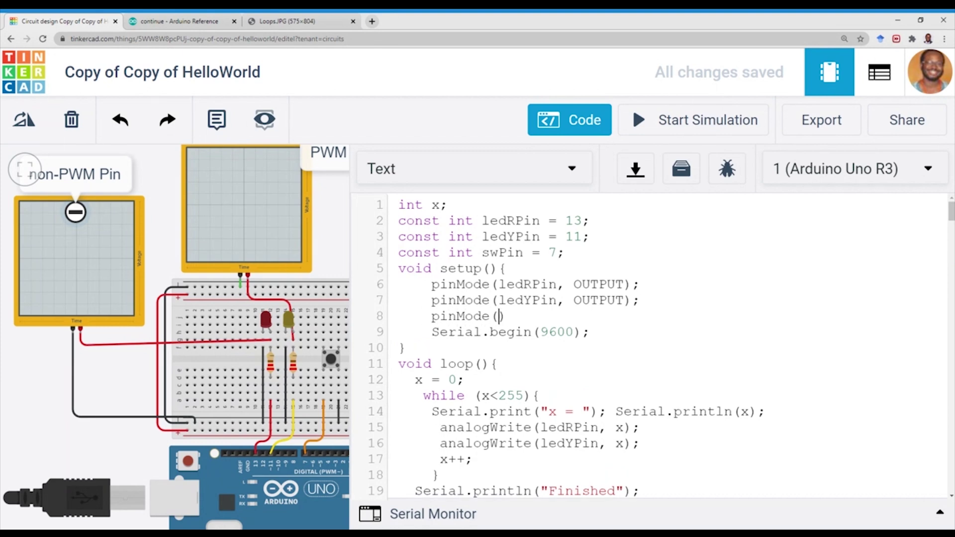
type("swPi")
type("n, INPUT_P")
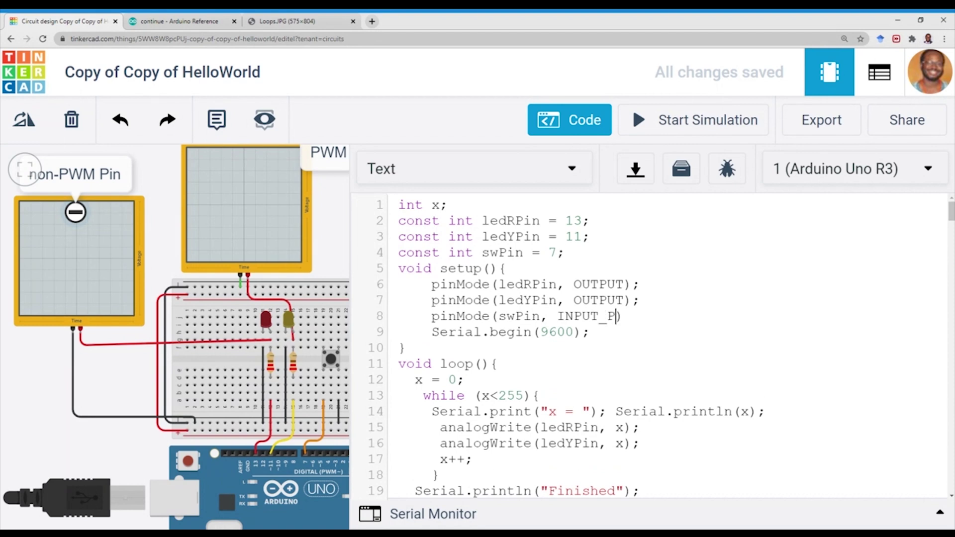
type("ULLUP)")
type(";")
key("Down")
key("Down")
key("Down")
scroll(568, 346, "down", 1)
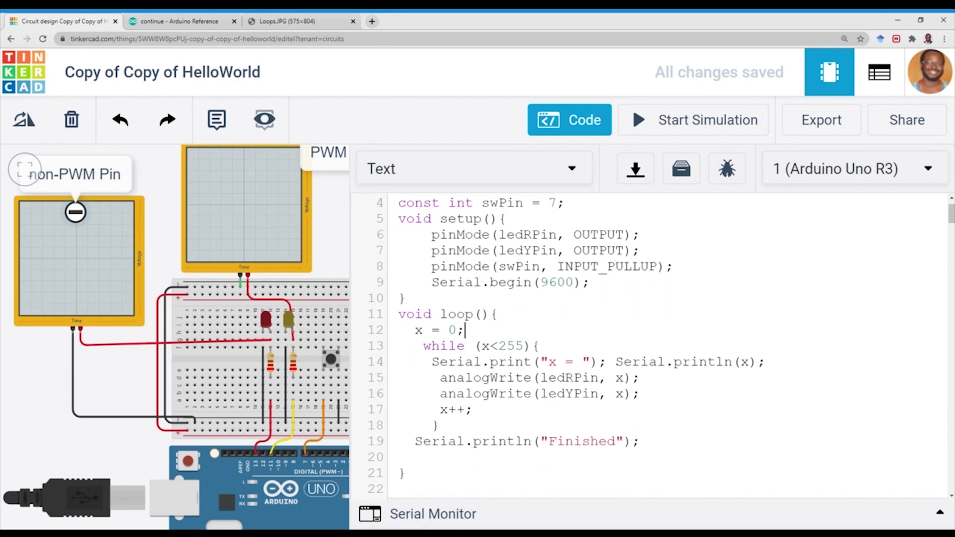
Insert 'delay(5);' after the second analogWrite and open a new line for the button check
left_click(599, 362)
left_click(473, 362)
left_click(575, 362)
left_click(692, 362)
key("Down")
key("Down")
key("Return")
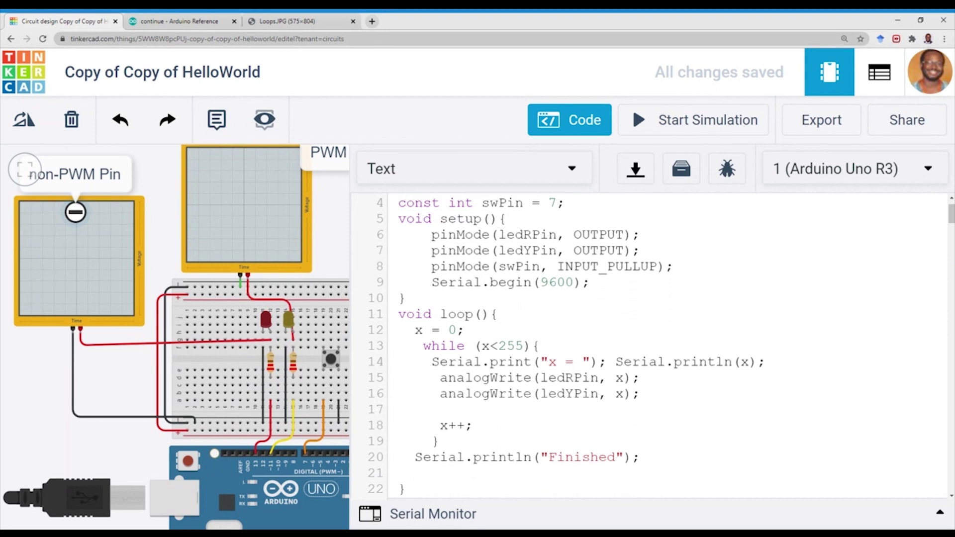
type("del")
type("ay")
type("()")
type("5)")
type(";")
key("Up")
key("Right")
key("Right")
key("Right")
key("Right")
key("Right")
key("Right")
key("Right")
key("Right")
key("Right")
key("Right")
key("Right")
key("Right")
key("Return")
type("if ")
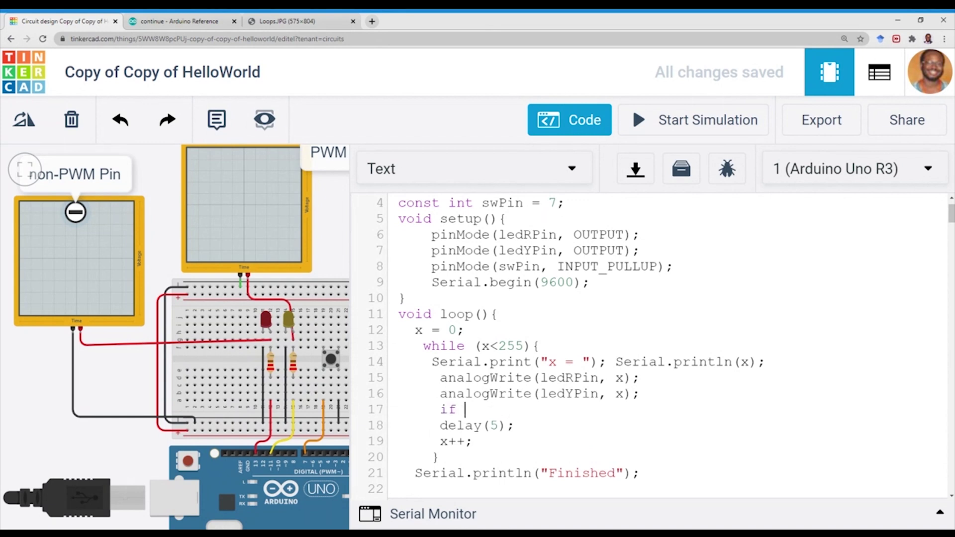
type("(")
type("dig")
type("italRea")
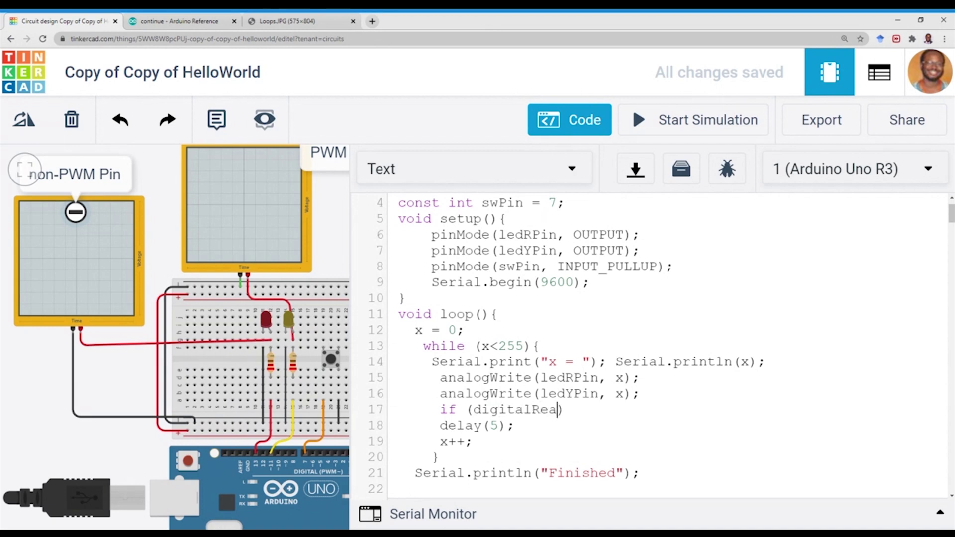
type("d")
Write 'if (digitalRead(swPin) == LOW){ break; }' after analogWrite(ledYPin, x)
key("BackSpace")
type("(")
type("swPin")
key("Right")
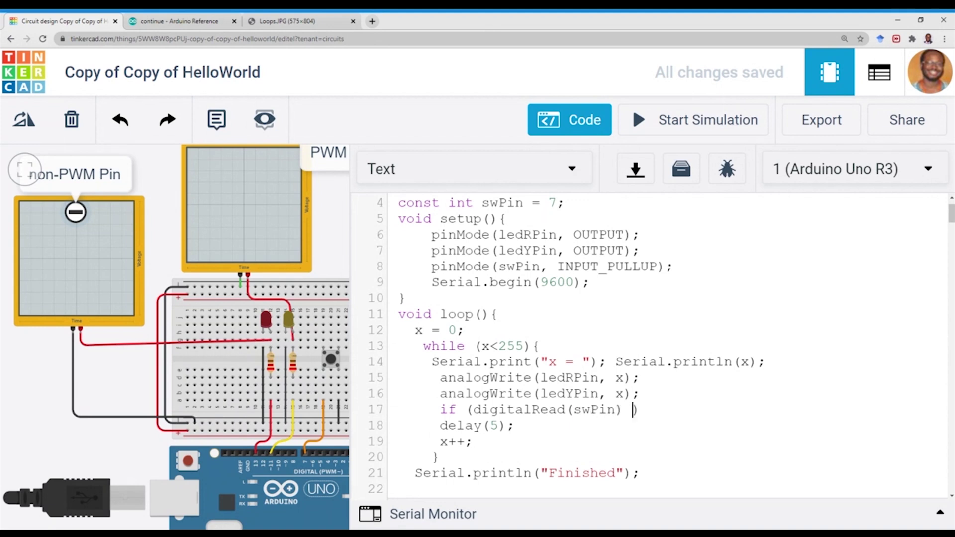
type("== ")
type("LOW")
key("Right")
type(";")
key("BackSpace")
type("{")
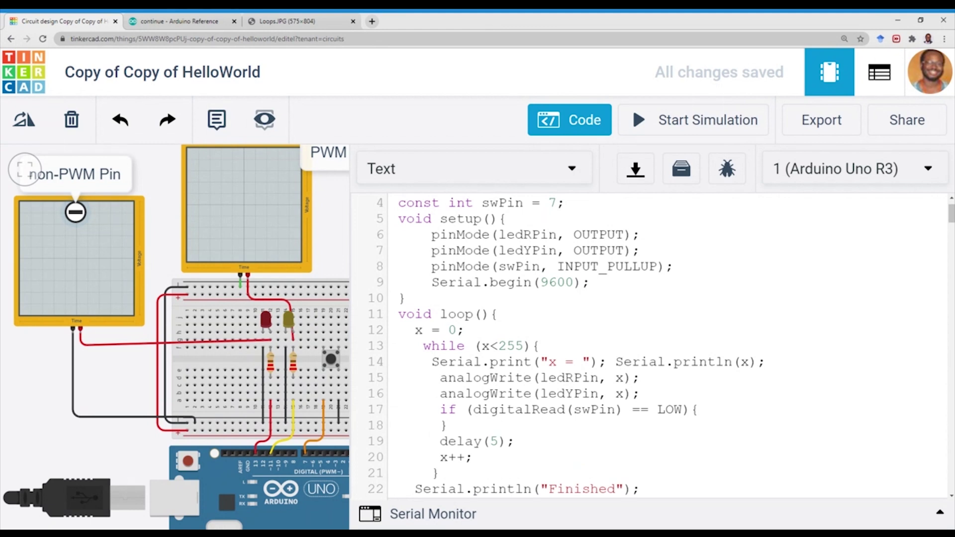
key("Return")
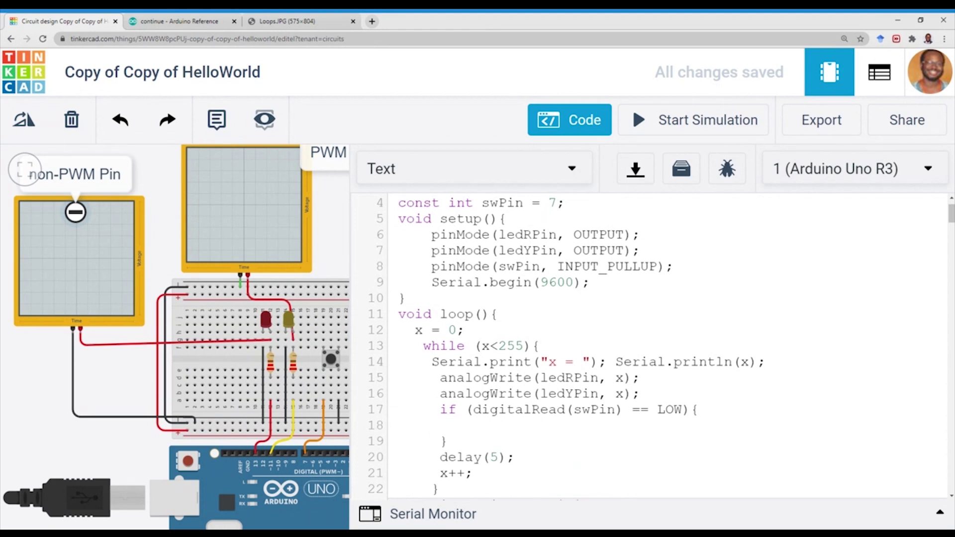
type("break")
type(";")
scroll(566, 346, "down", 1)
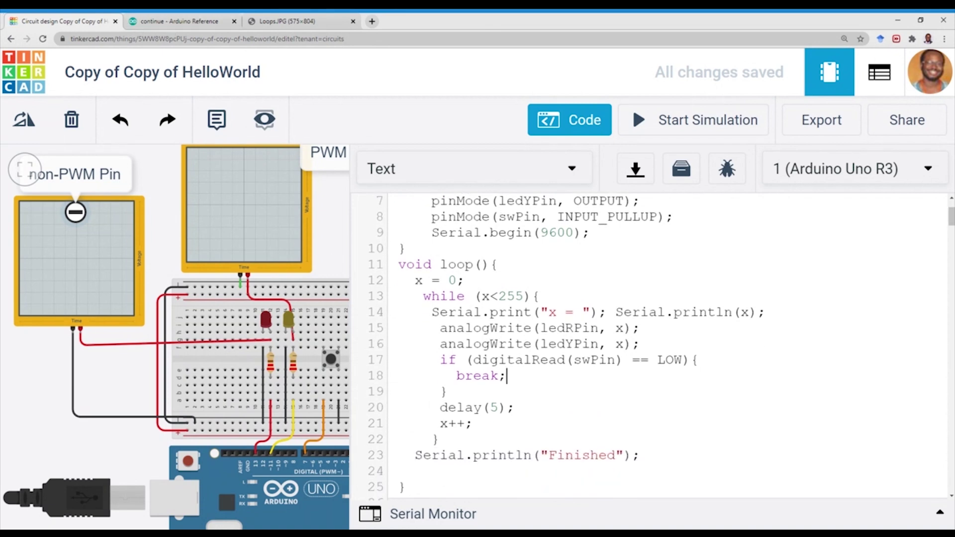
Point out the break, its closing brace, the while condition and both analogWrite lines
key("Left")
key("Left")
key("Left")
key("Down")
left_click_drag(439, 296, 524, 297)
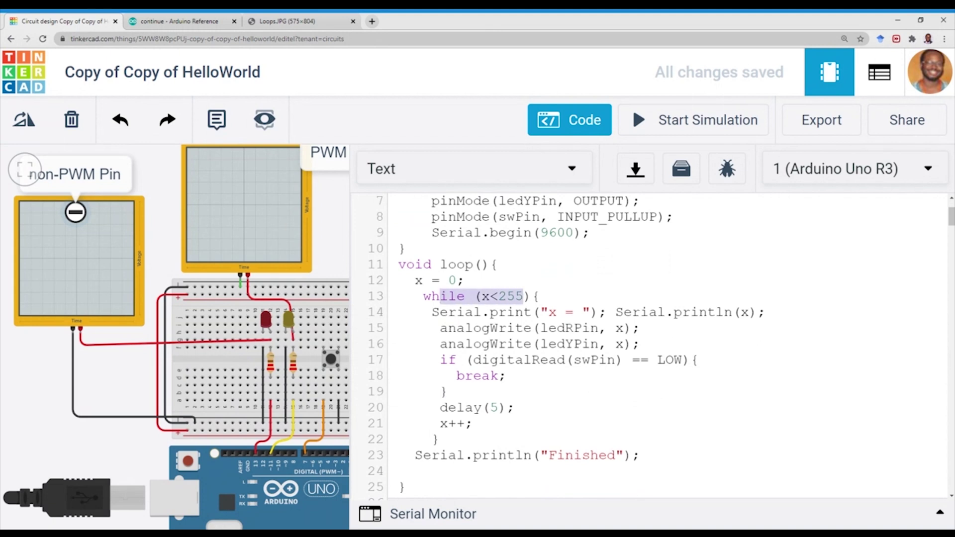
left_click_drag(448, 329, 640, 344)
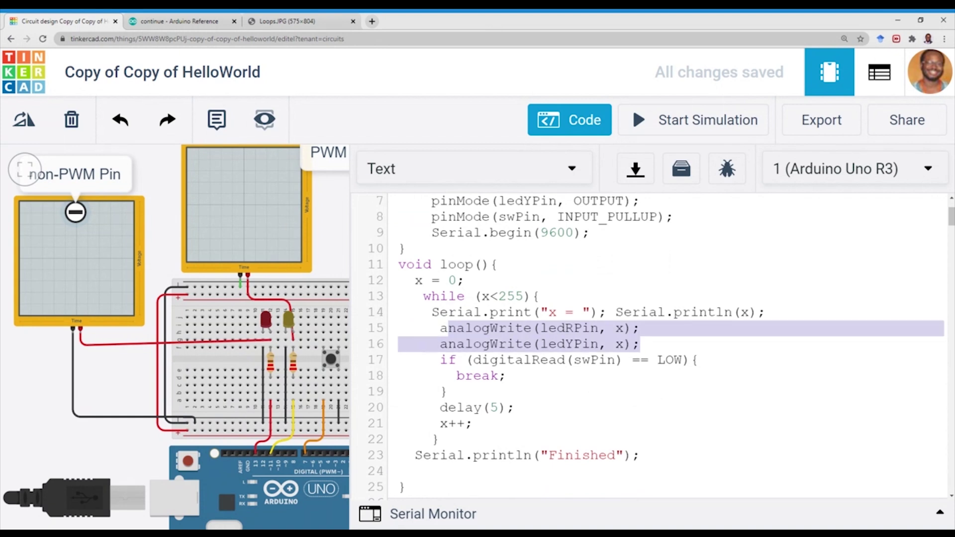
Delete the red wire, the non-PWM oscilloscope and its Pin label
left_click(243, 240)
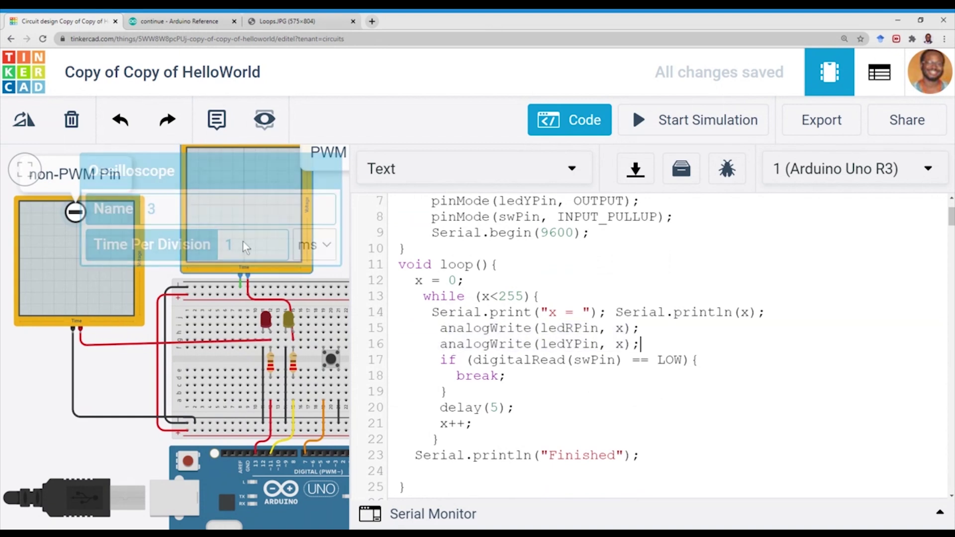
left_click(165, 271)
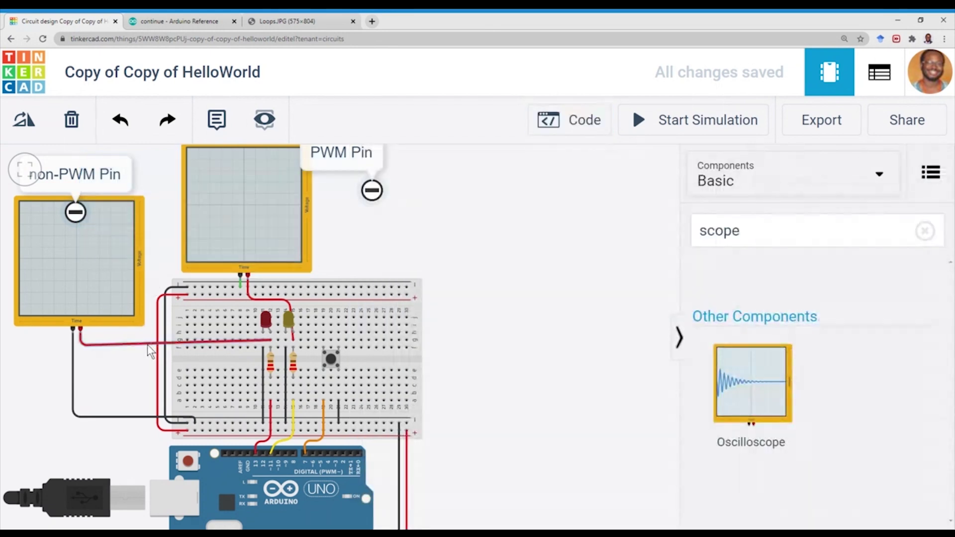
left_click(148, 345)
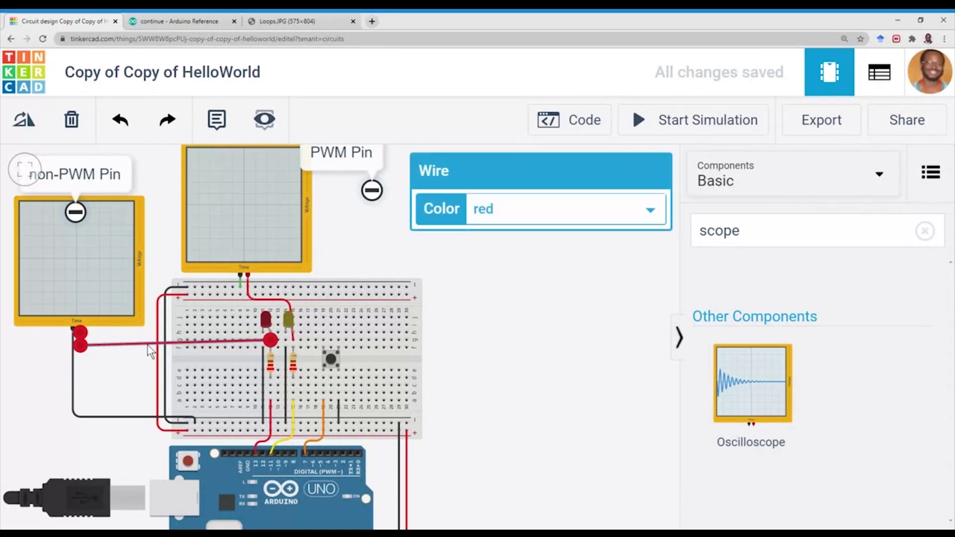
key("Delete")
left_click(57, 263)
key("Delete")
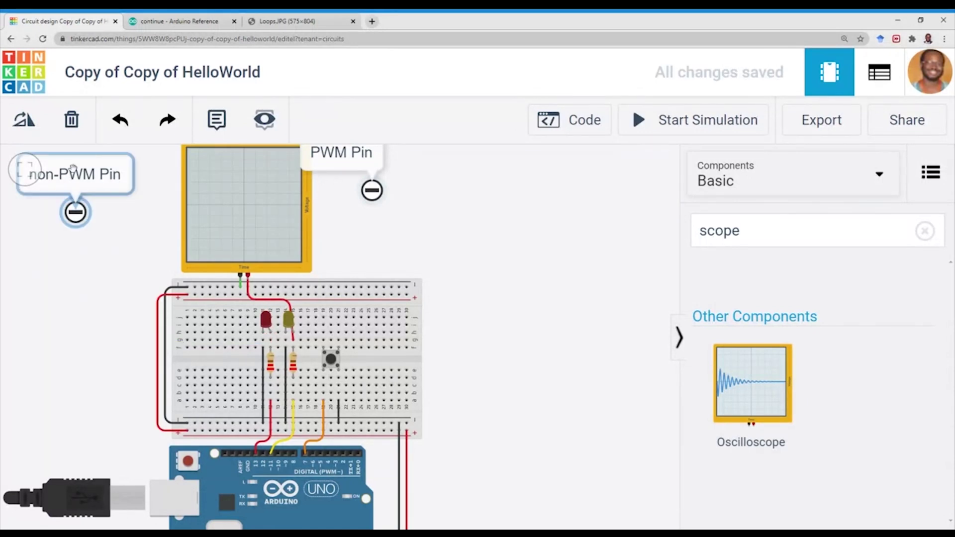
left_click(75, 175)
key("Delete")
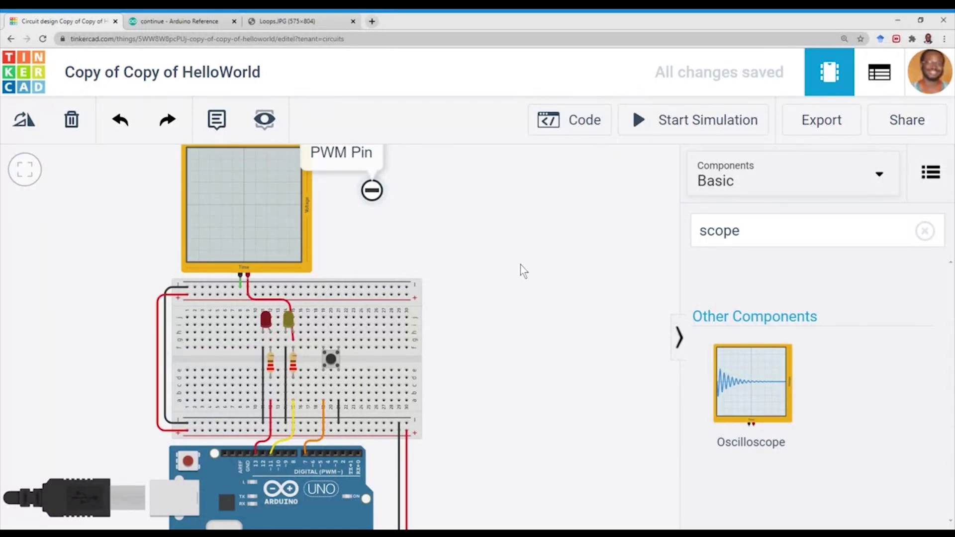
Undo the deletions to restore the label, oscilloscope and its wires
mouse_move(520, 265)
left_mouse_down()
mouse_move(505, 280)
mouse_move(487, 277)
mouse_move(503, 277)
left_mouse_up()
key("ctrl+z")
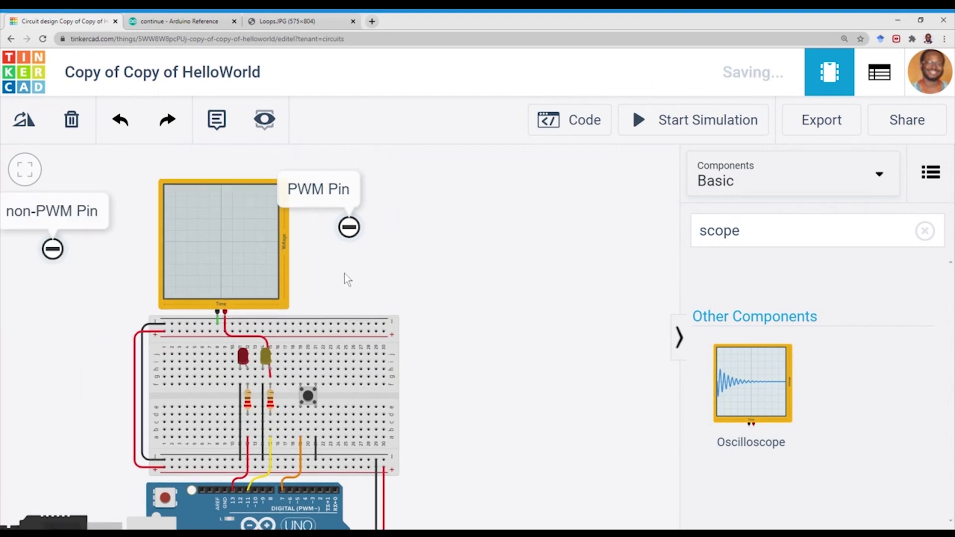
key("ctrl+z")
key("ctrl+z")
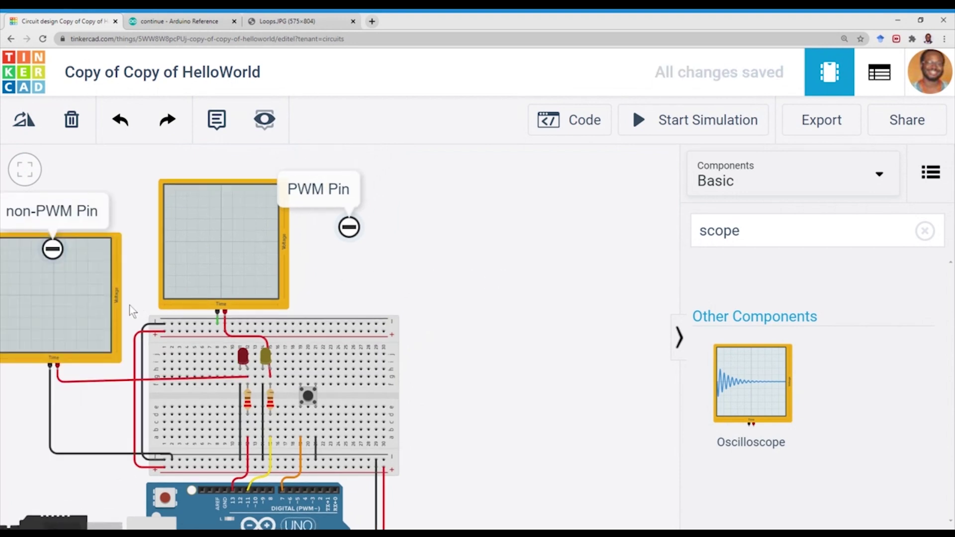
Drag the non-PWM oscilloscope and its label farther left, then bring back the code view
left_click_drag(86, 315, 28, 311)
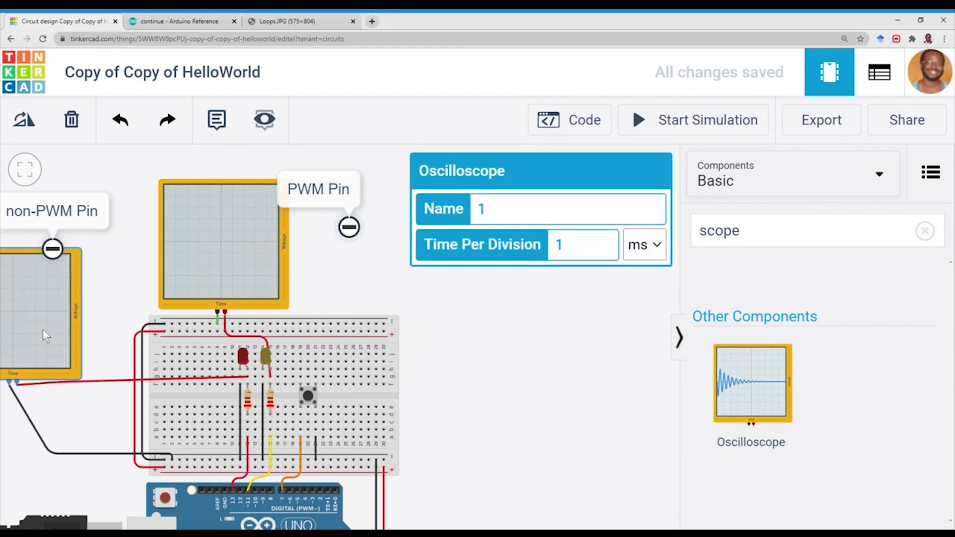
mouse_move(28, 312)
left_mouse_down()
mouse_move(2, 307)
mouse_move(3, 339)
mouse_move(15, 336)
left_mouse_up()
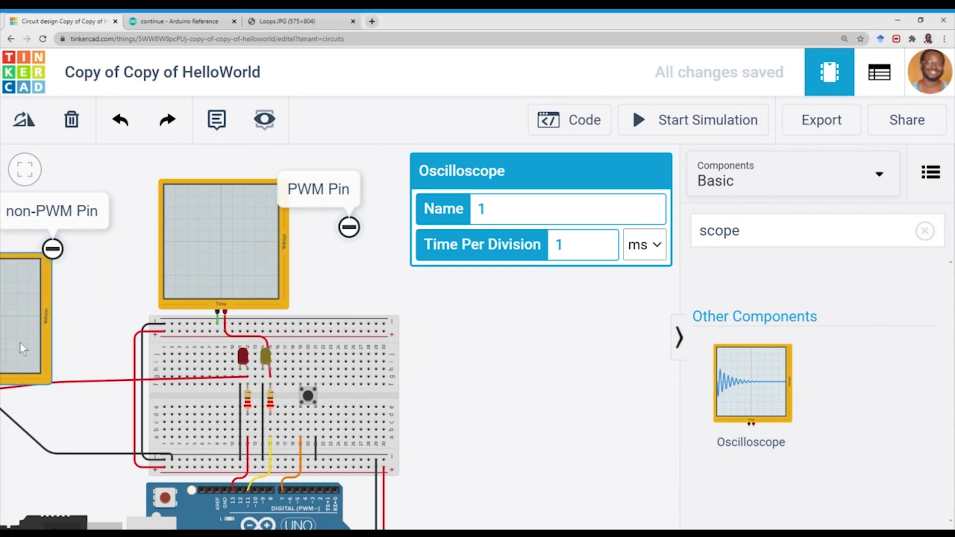
double_click(60, 233)
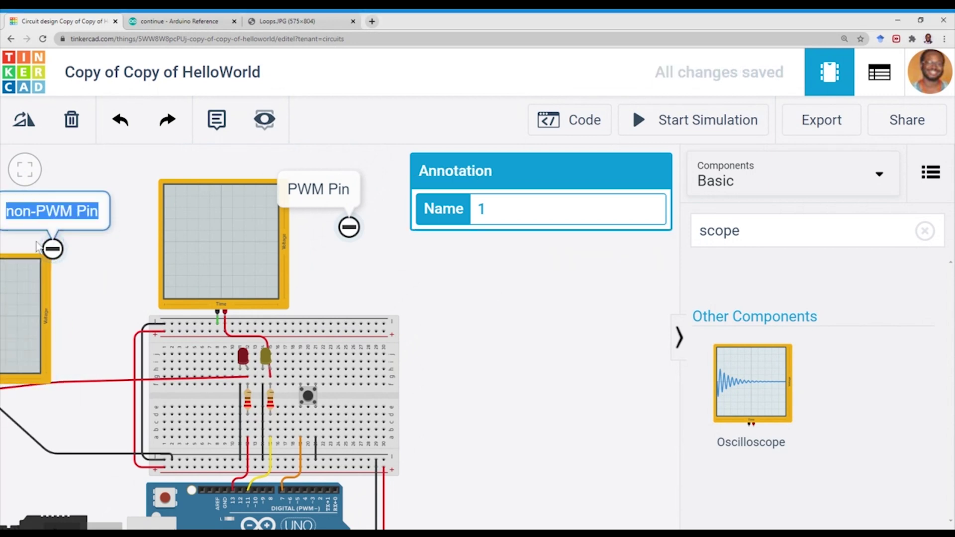
left_click_drag(36, 243, 0, 261)
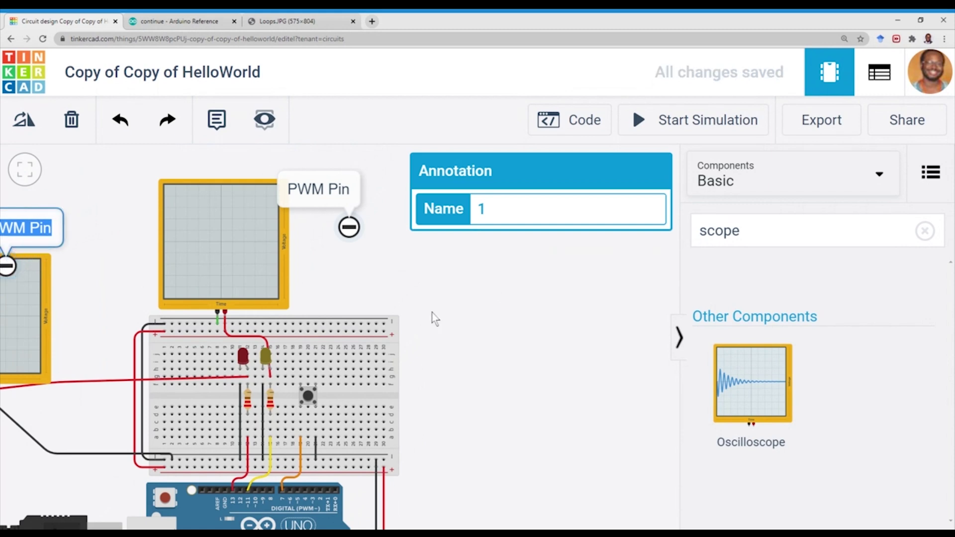
left_click_drag(433, 319, 393, 299)
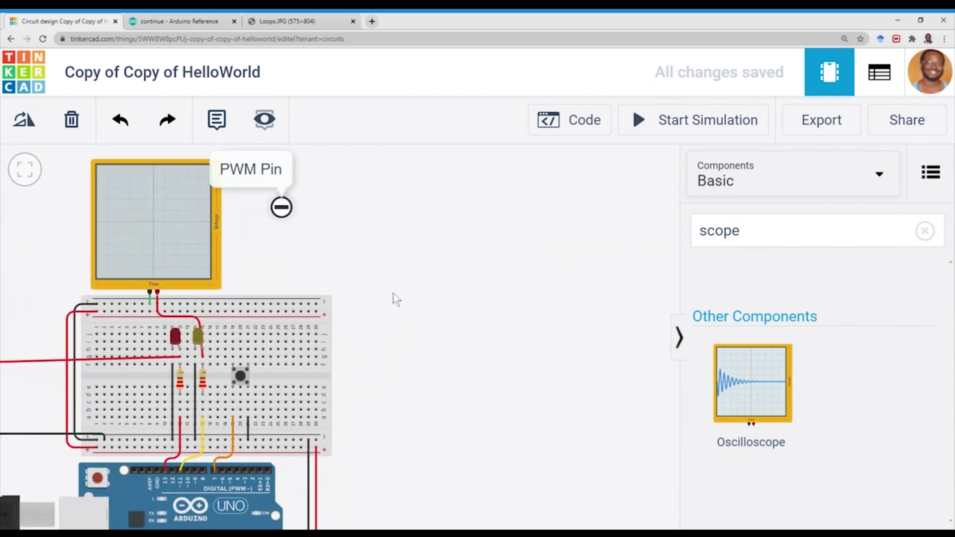
left_click_drag(421, 289, 423, 292)
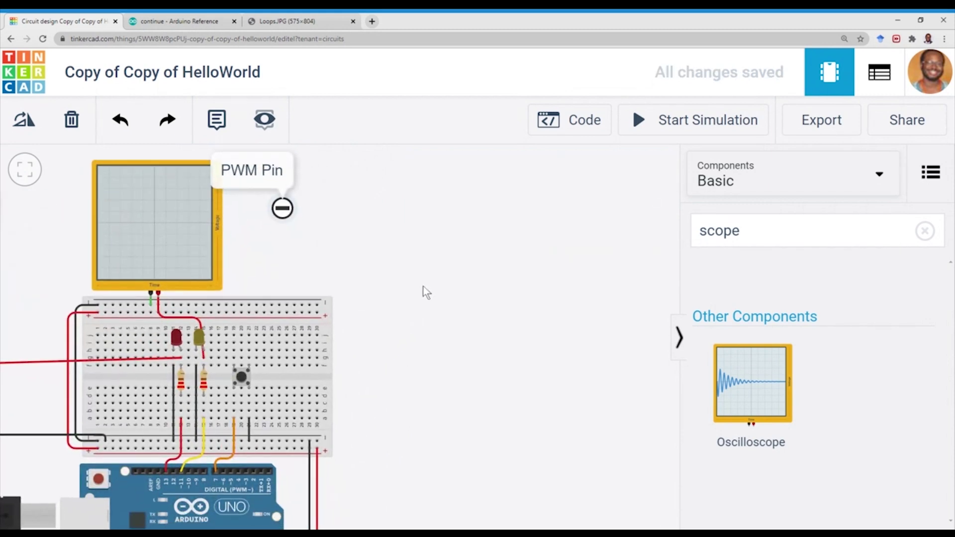
left_click(560, 127)
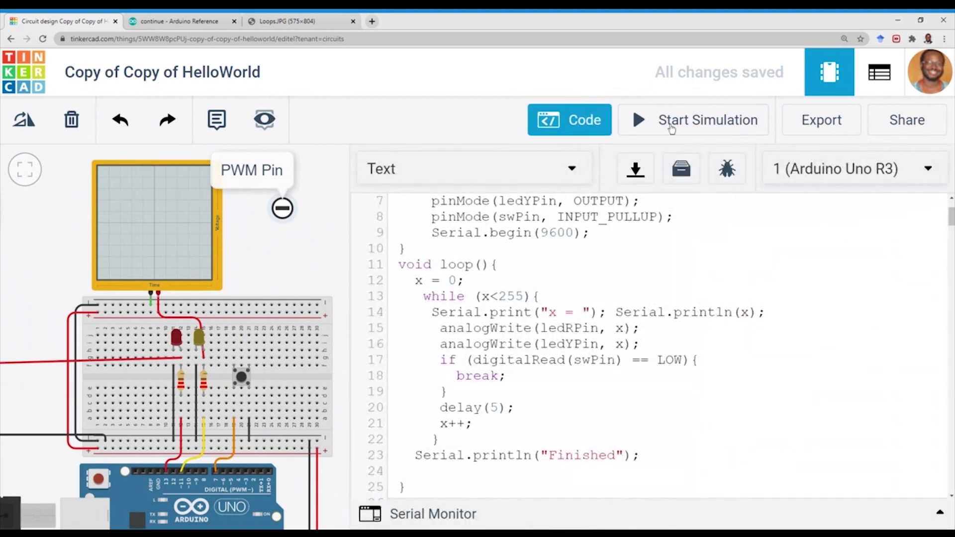
Clear the serial monitor, start the simulation, and press the push button several times mid-count
left_click(418, 515)
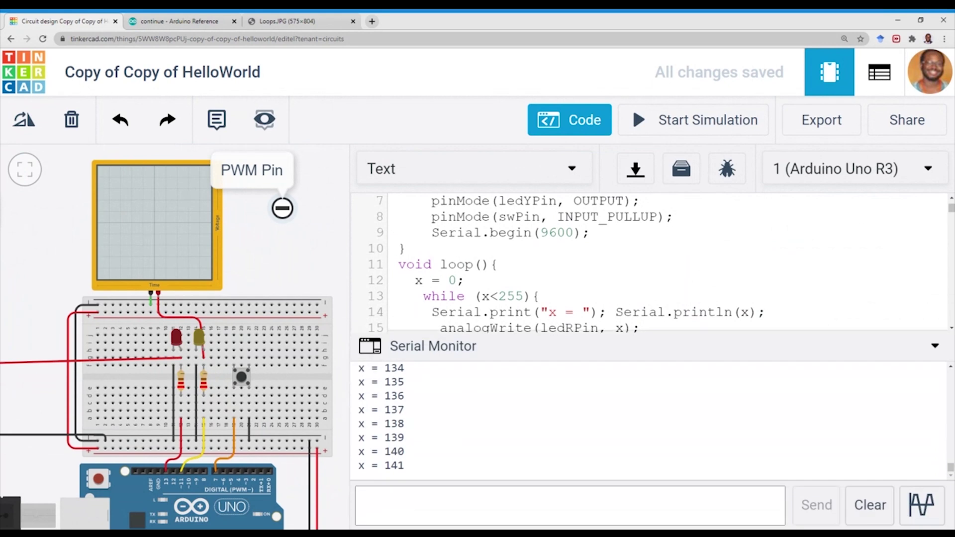
left_click(871, 506)
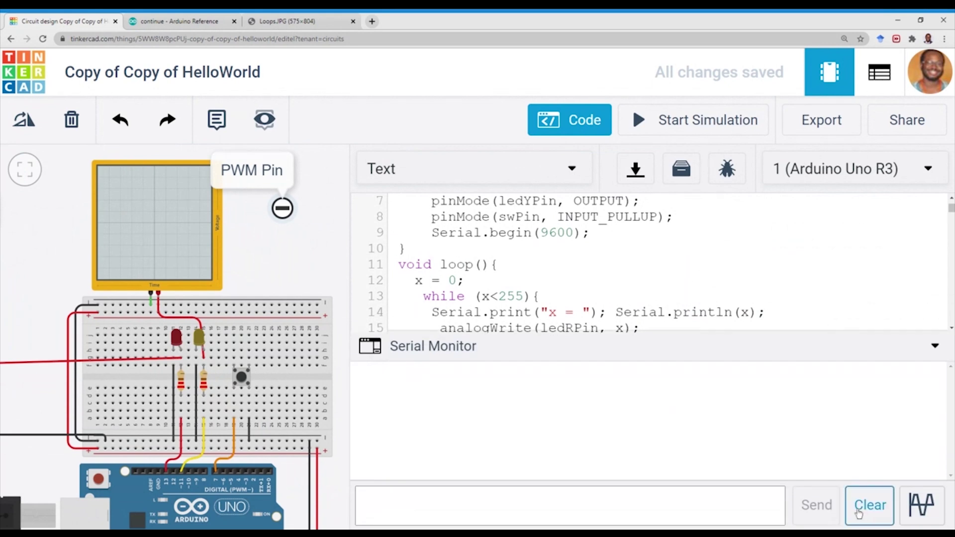
left_click(668, 127)
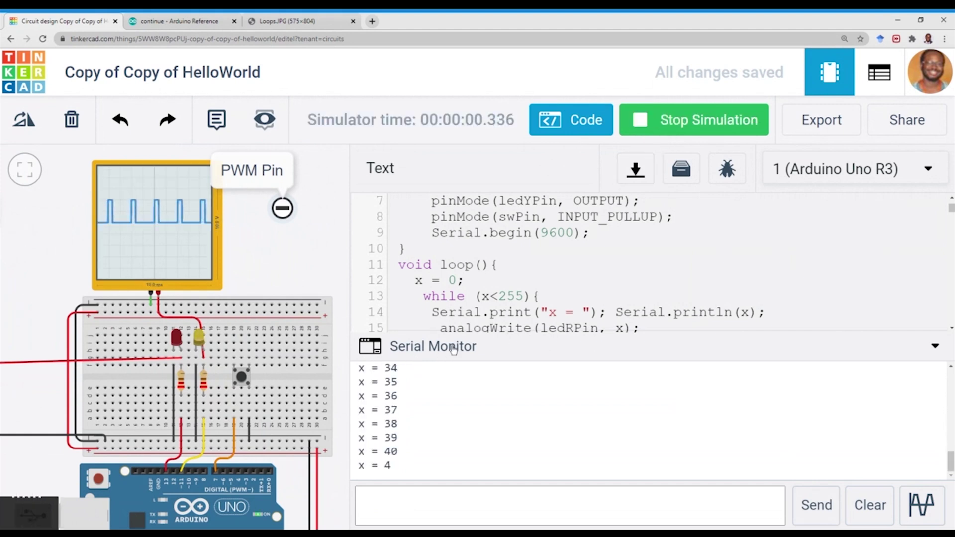
left_click(241, 379)
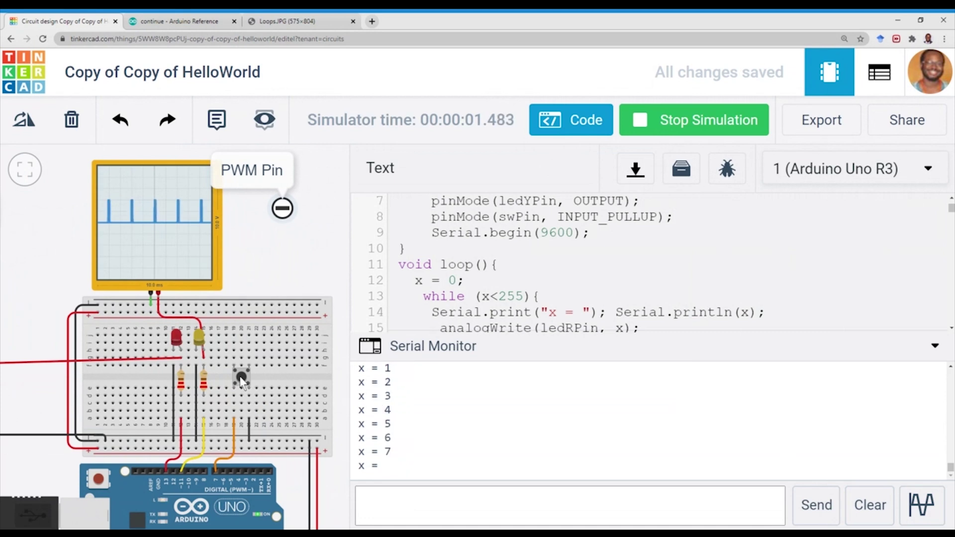
left_click(241, 380)
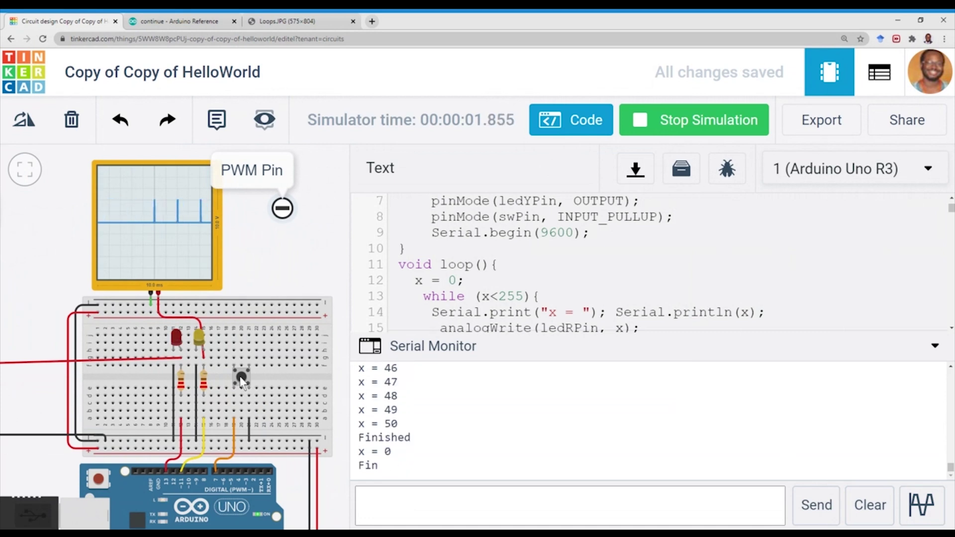
left_click(242, 380)
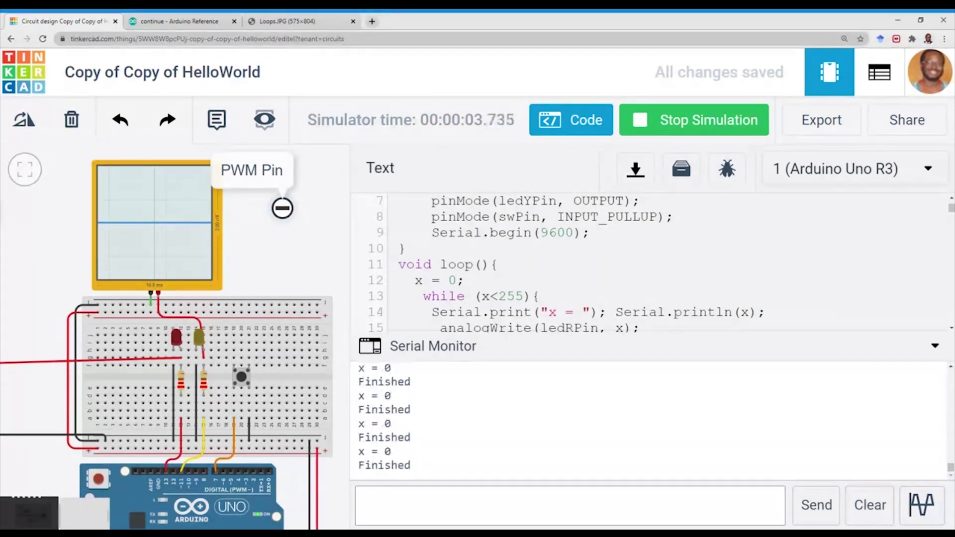
left_click(241, 377)
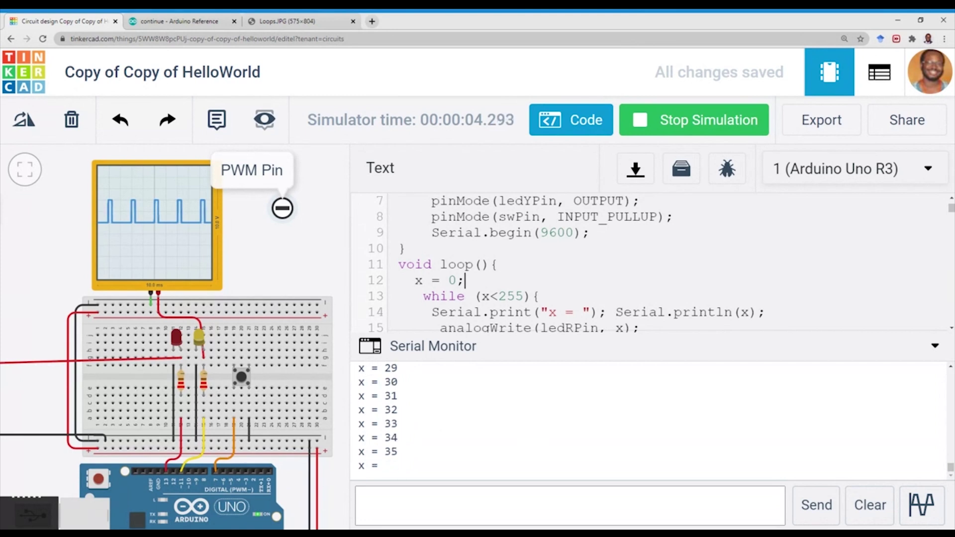
left_click(465, 280)
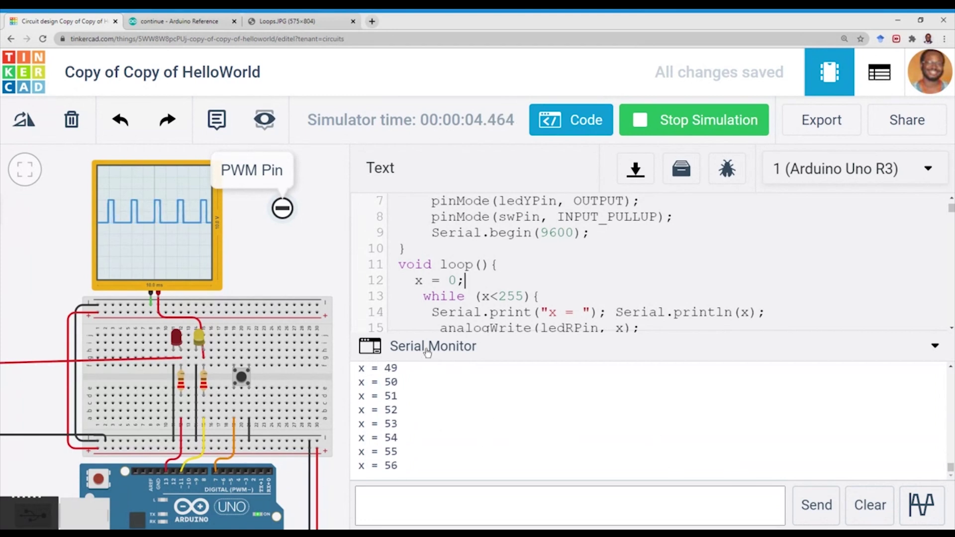
scroll(523, 261, "up", 1)
scroll(523, 261, "down", 2)
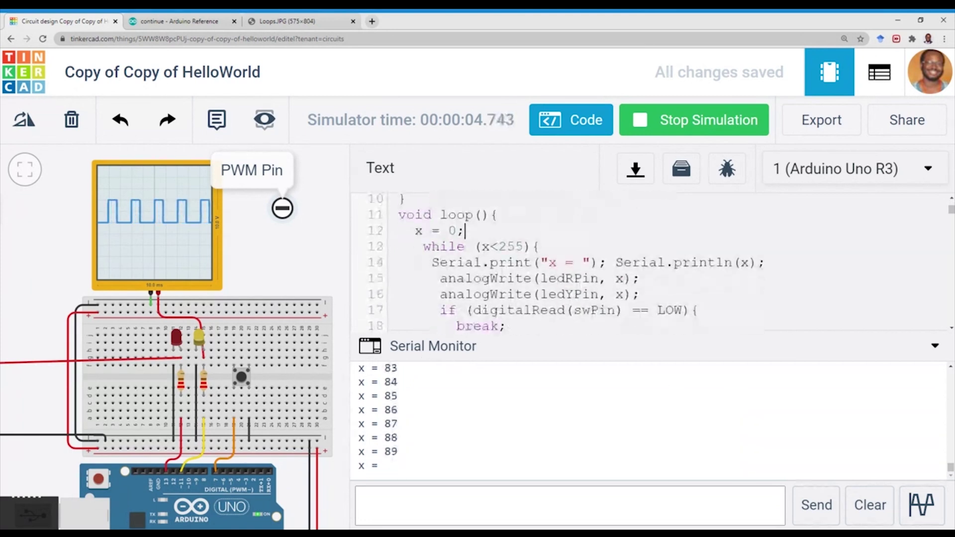
scroll(523, 262, "up", 1)
Collapse the serial monitor, highlight the 255 while-loop limit, and stop the simulation
left_click(397, 345)
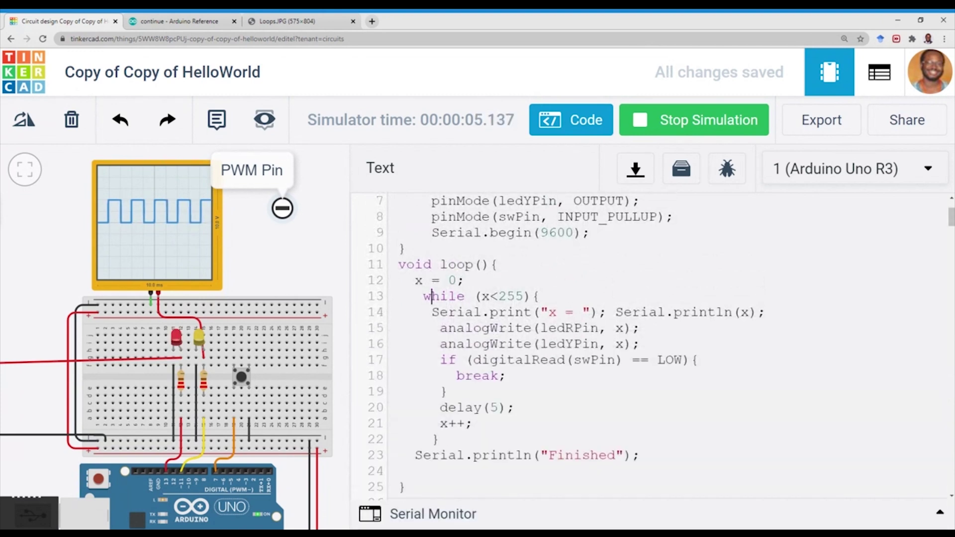
left_click_drag(432, 297, 508, 296)
left_click(508, 296)
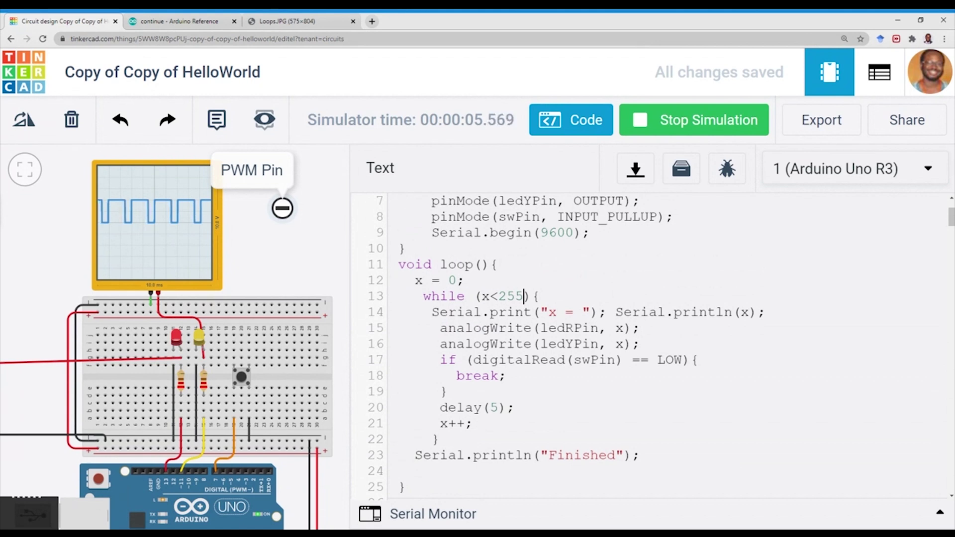
left_click_drag(498, 296, 525, 296)
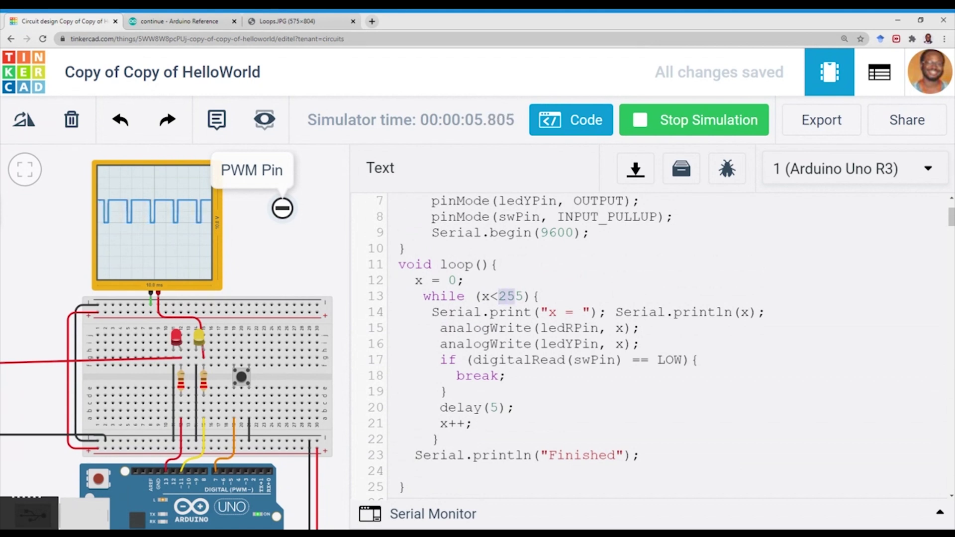
left_click(526, 296)
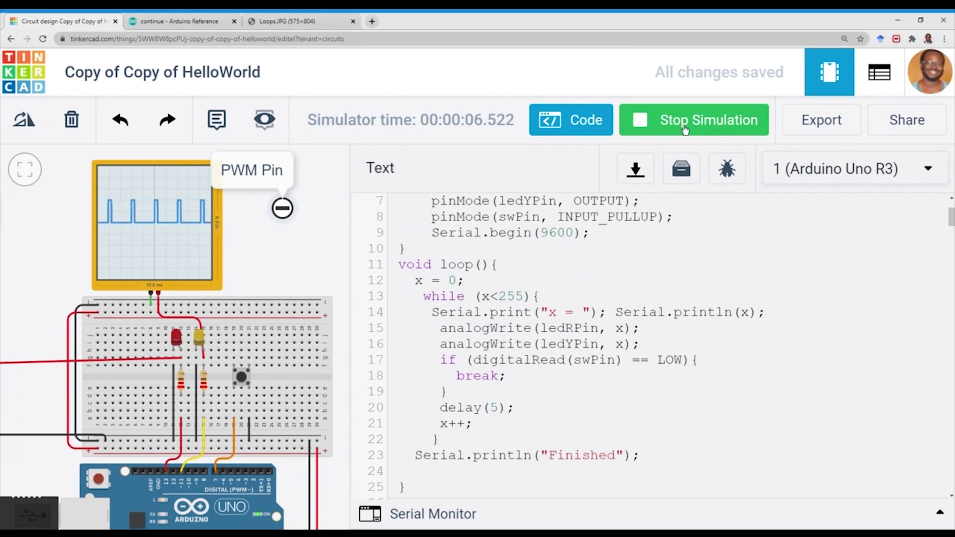
left_click(685, 127)
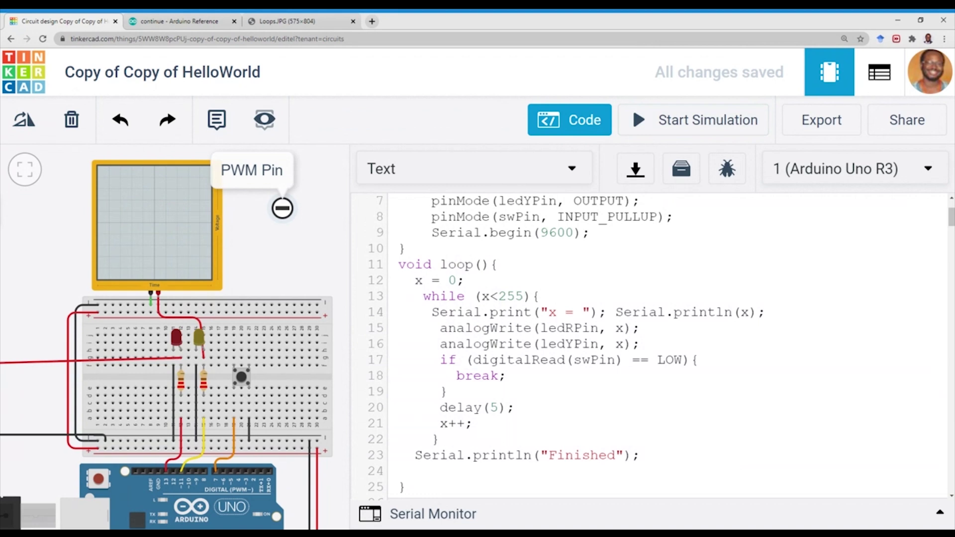
Edit the 255 limit, restart the simulation, and highlight the button check and delay(5)
key("BackSpace")
type("6")
left_click(651, 128)
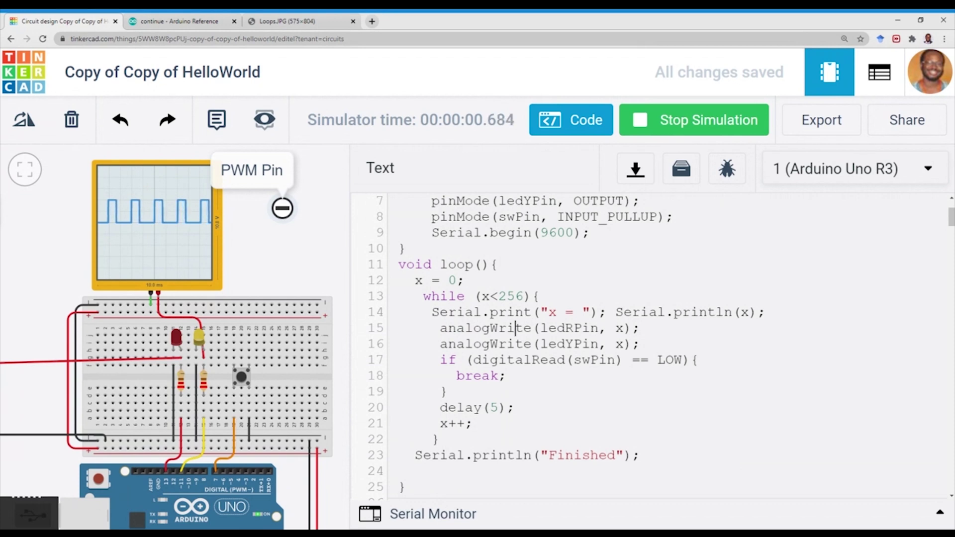
left_click_drag(440, 360, 686, 360)
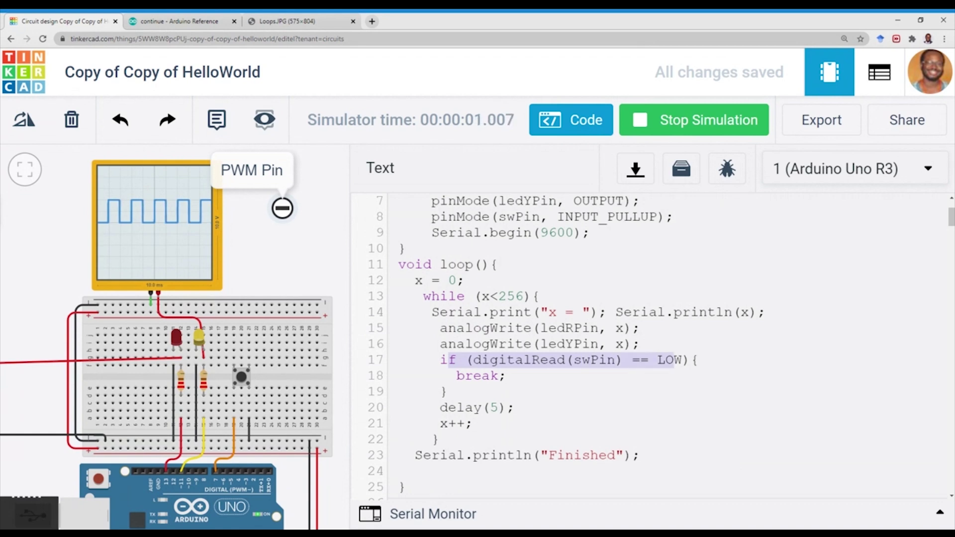
left_click(649, 360)
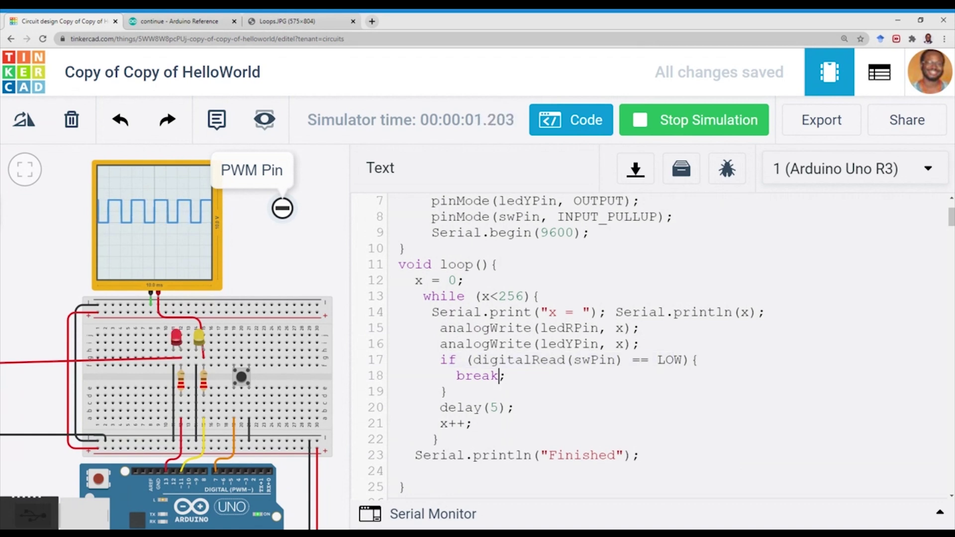
left_click_drag(423, 407, 431, 407)
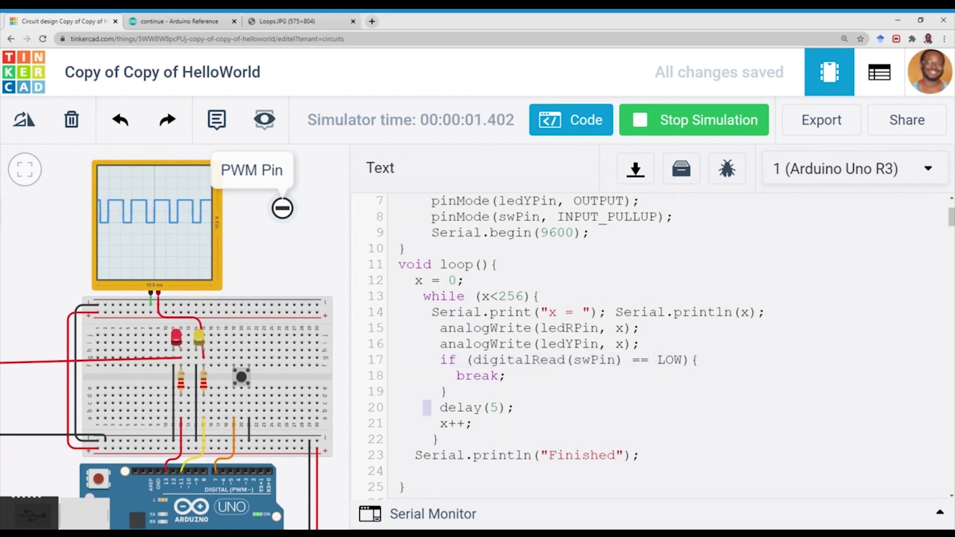
left_click(441, 439)
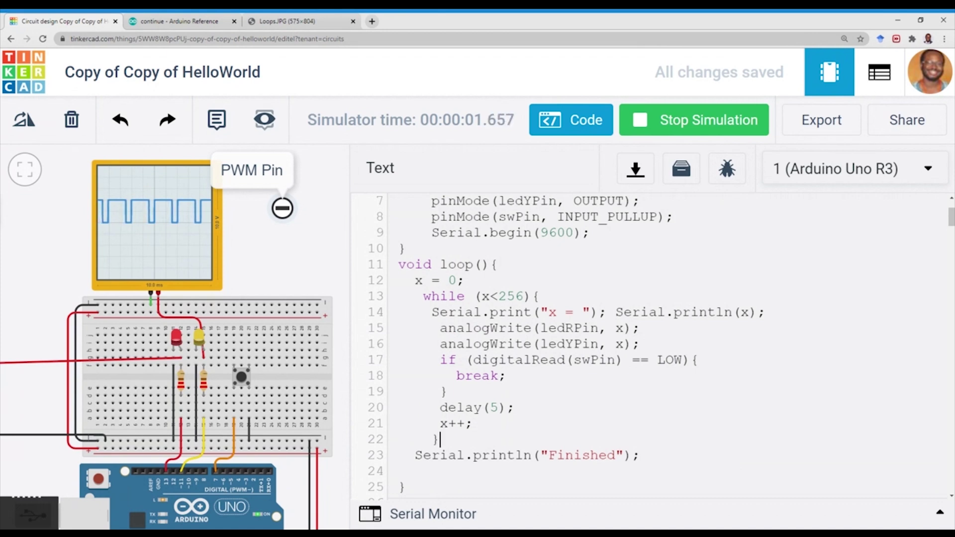
Highlight the Finished message, the x = 0 reset, break, and the delay and increment lines
left_click_drag(533, 455, 599, 455)
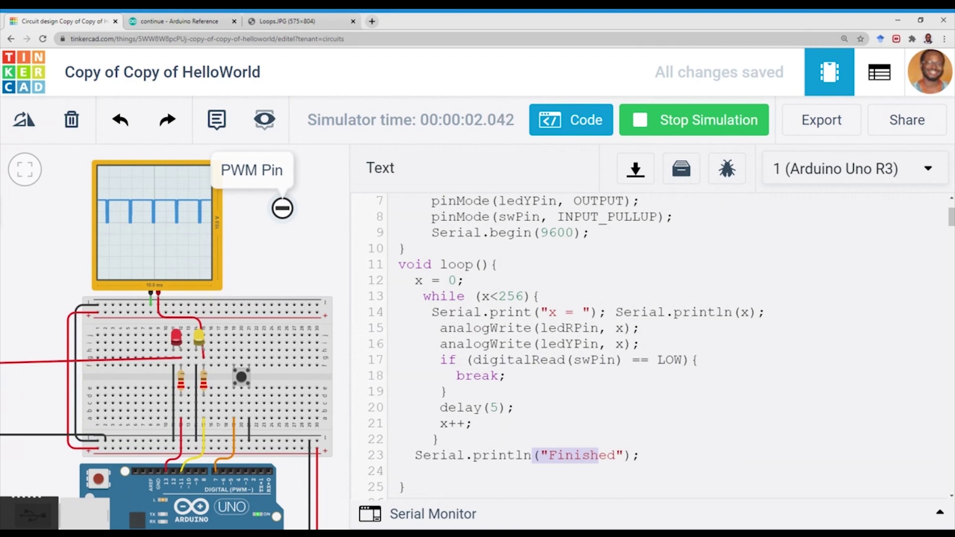
left_click_drag(415, 280, 457, 280)
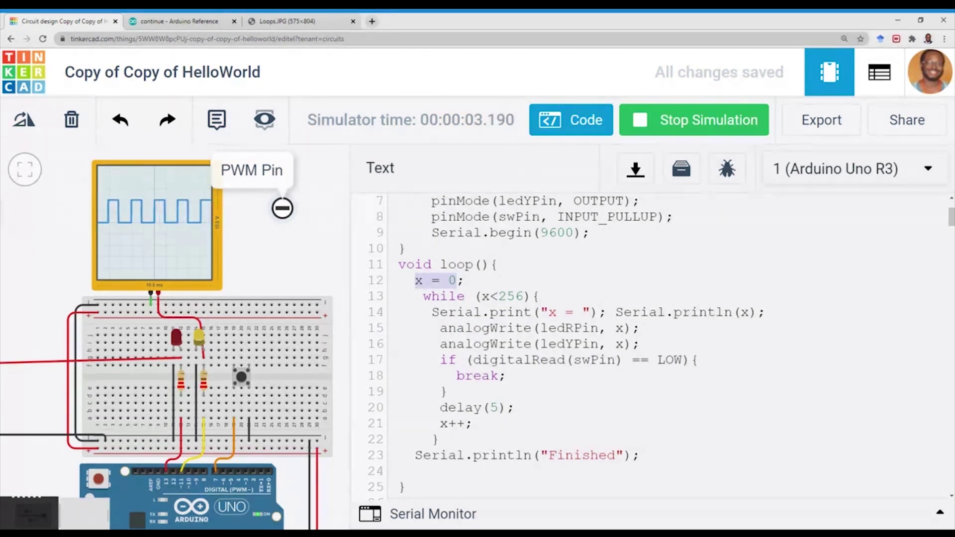
left_click(456, 375)
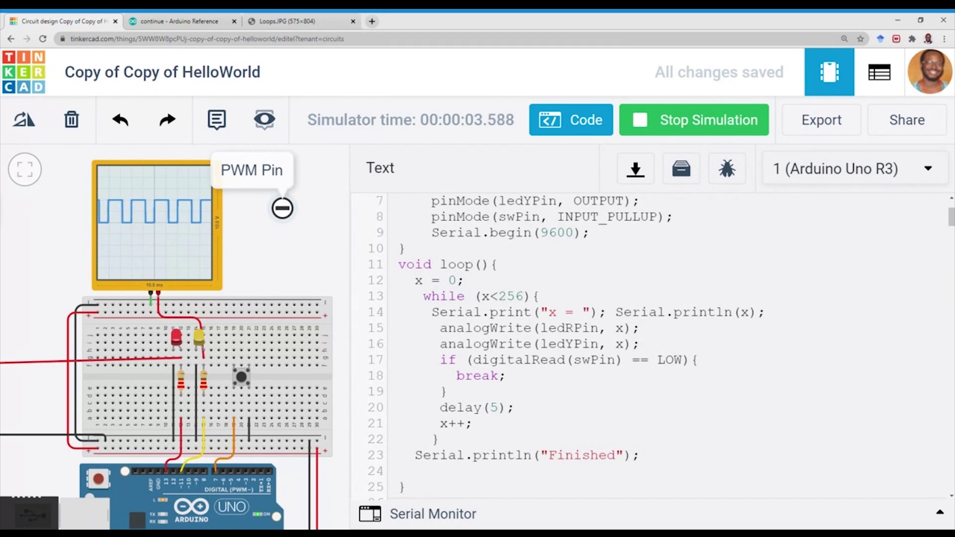
key("shift+Right")
key("shift+Right")
key("shift+Right")
key("shift+Right")
key("Down")
key("Down")
key("Down")
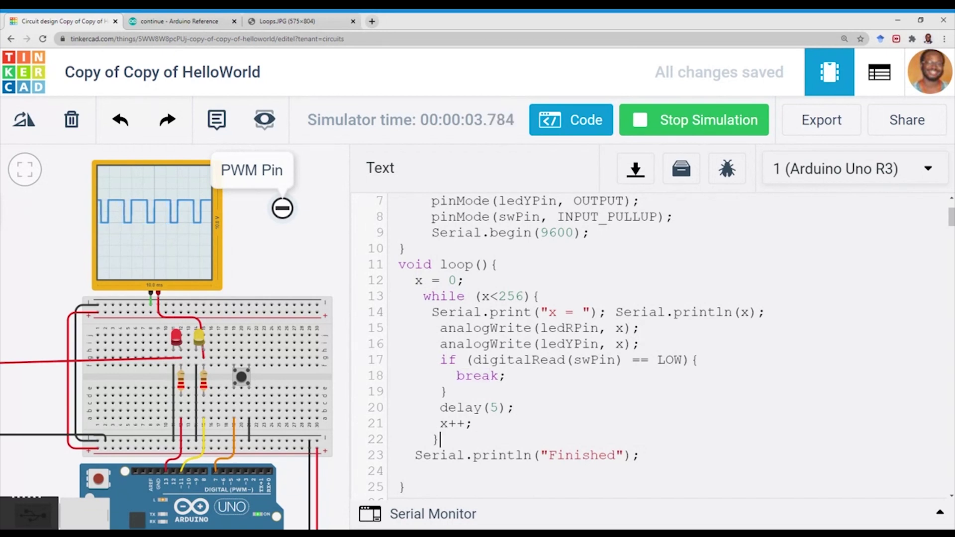
key("Down")
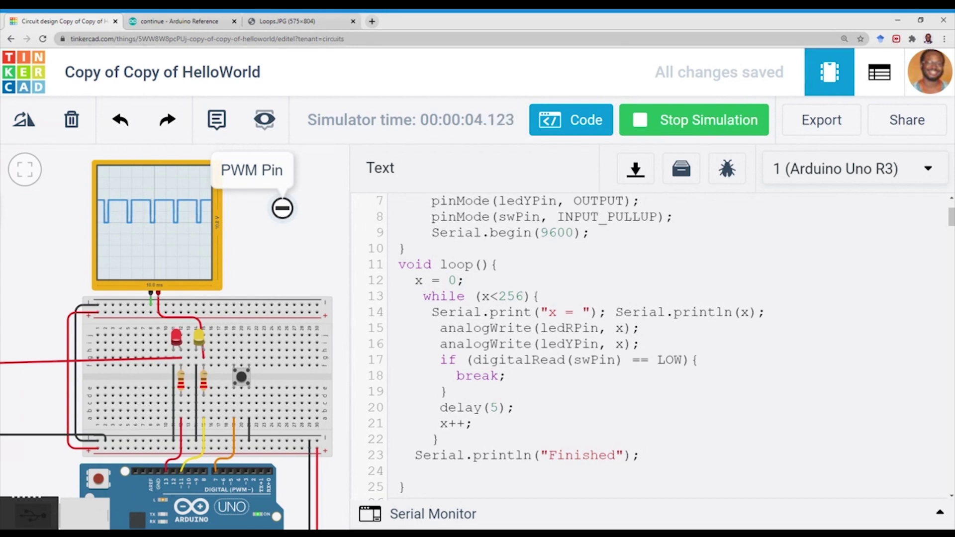
key("Up")
key("Up")
key("Up")
key("Home")
key("shift+Down")
key("shift+End")
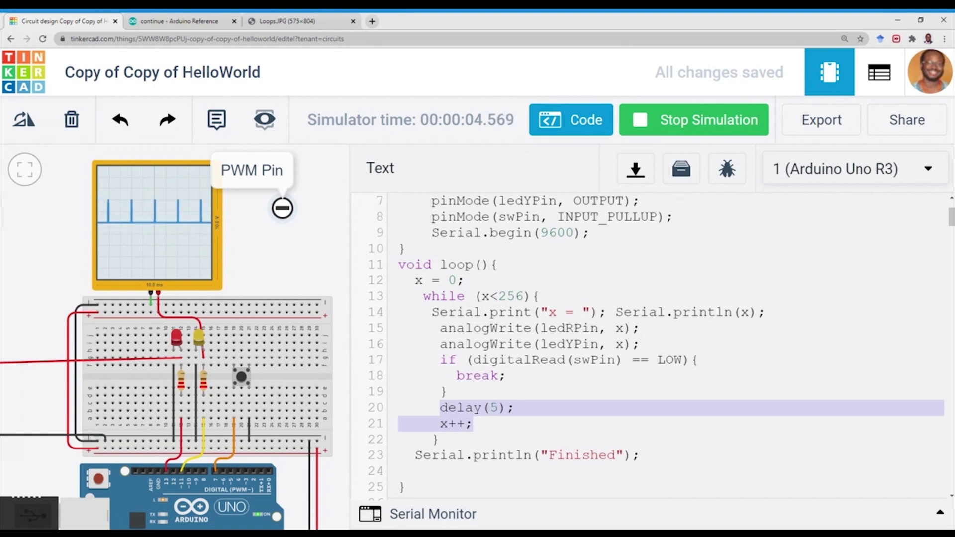
left_click(432, 280)
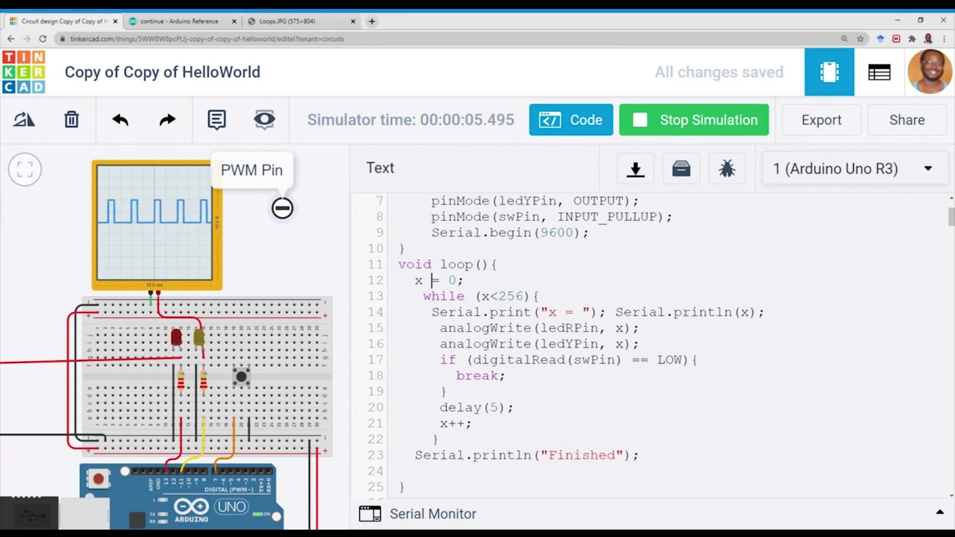
Press the push button repeatedly with the serial monitor open, then stop the simulation
left_click(242, 378)
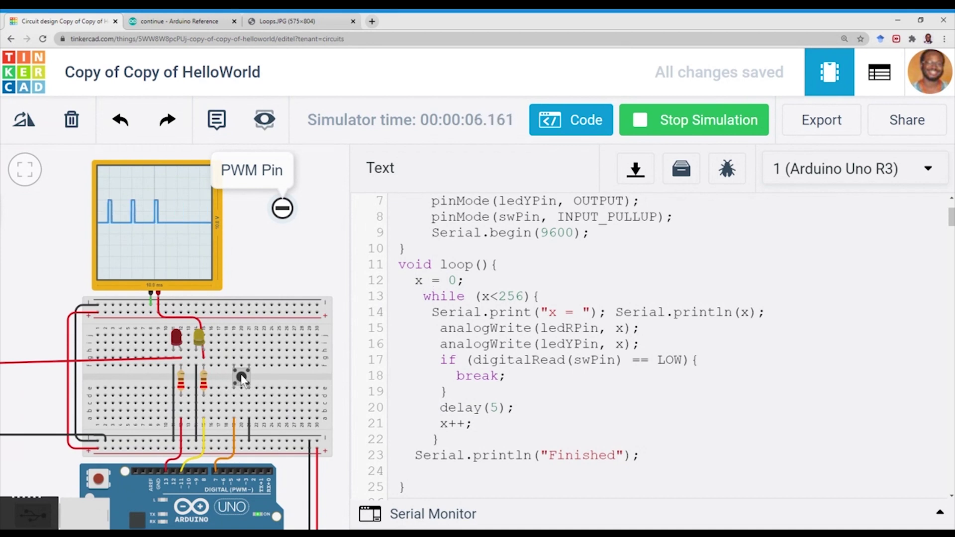
left_click(423, 512)
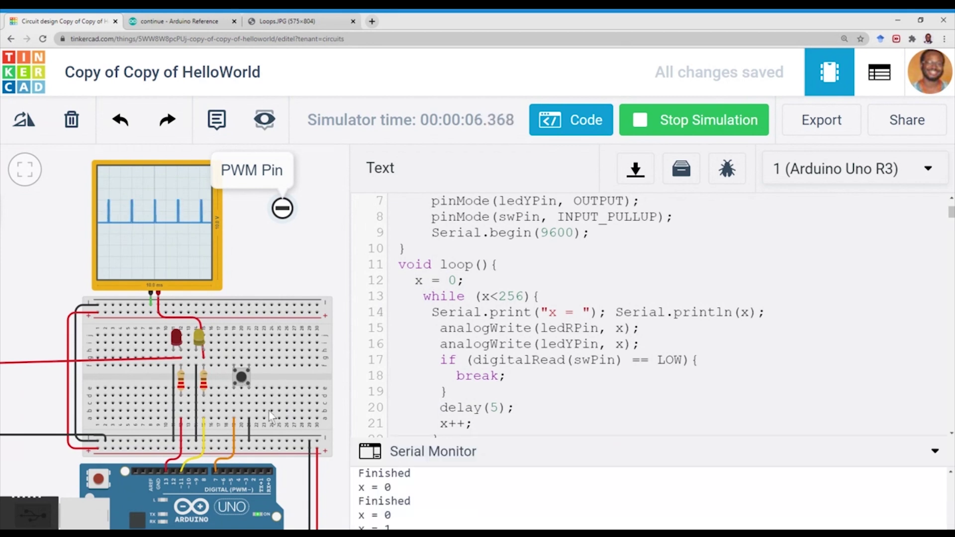
scroll(523, 261, "down", 3)
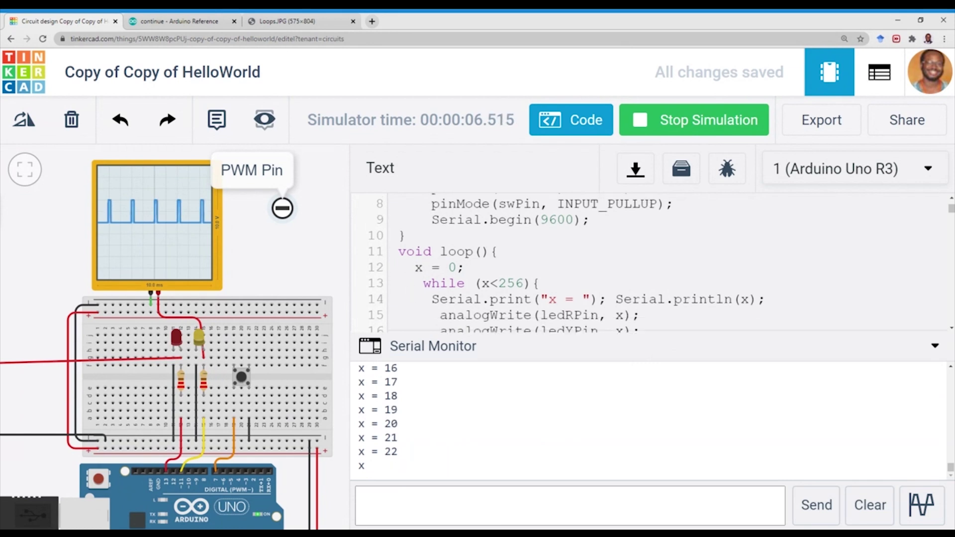
scroll(649, 261, "down", 1)
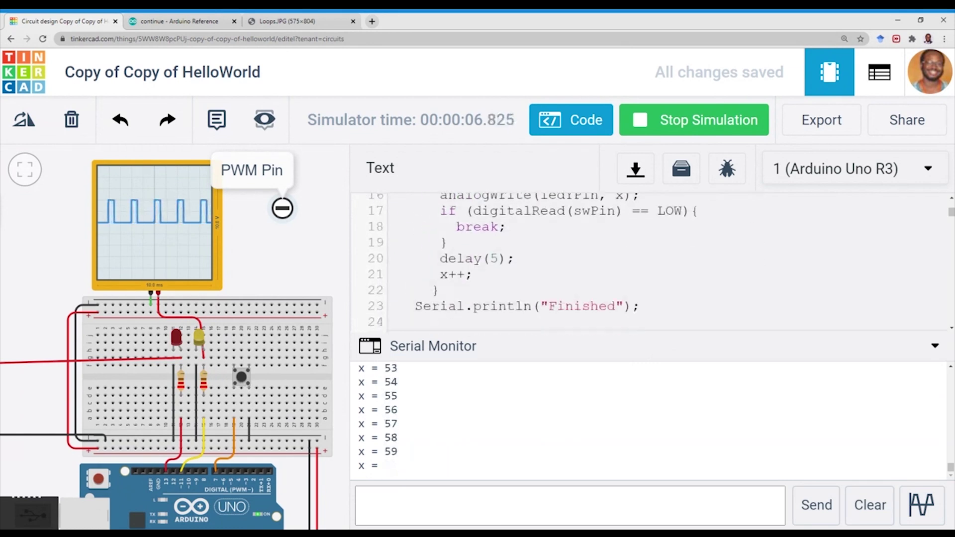
left_click(239, 375)
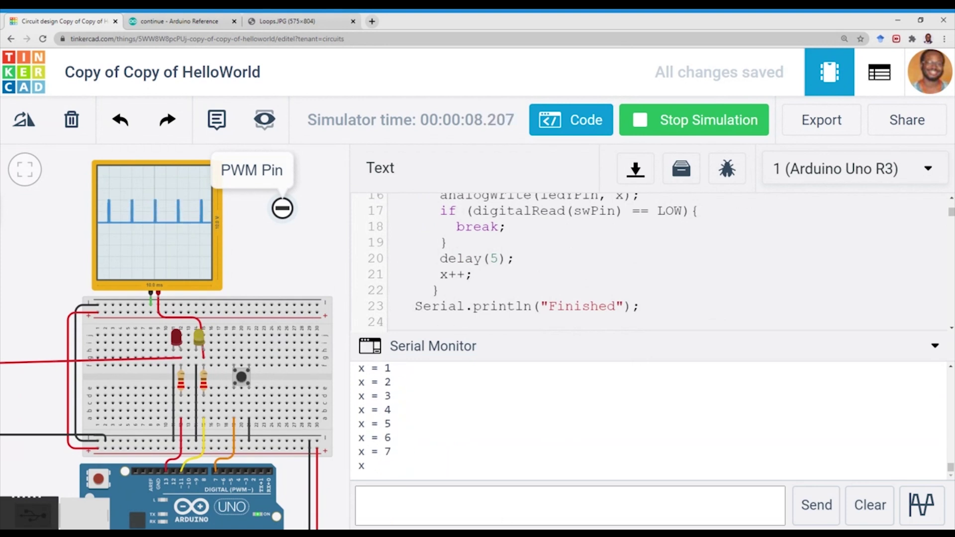
left_click(244, 380)
left_click(241, 379)
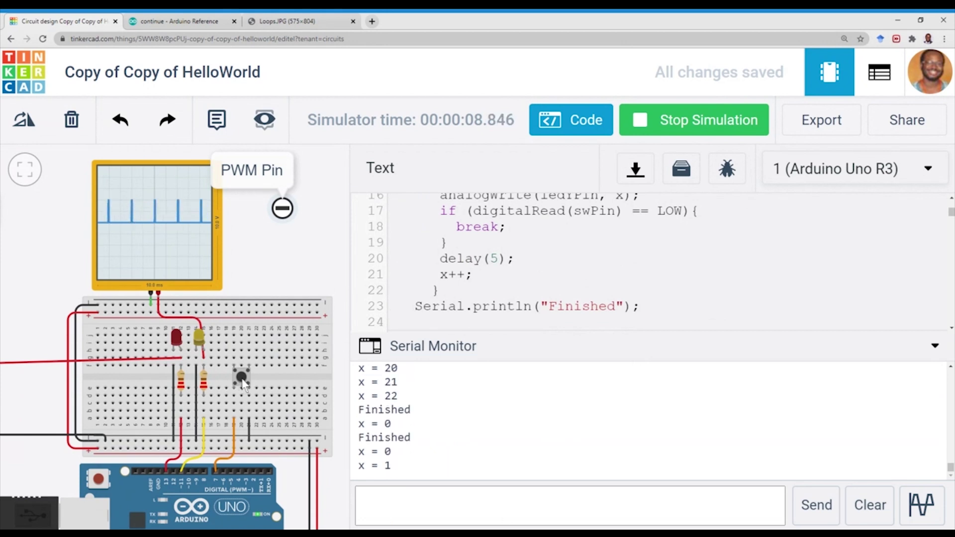
scroll(567, 254, "up", 3)
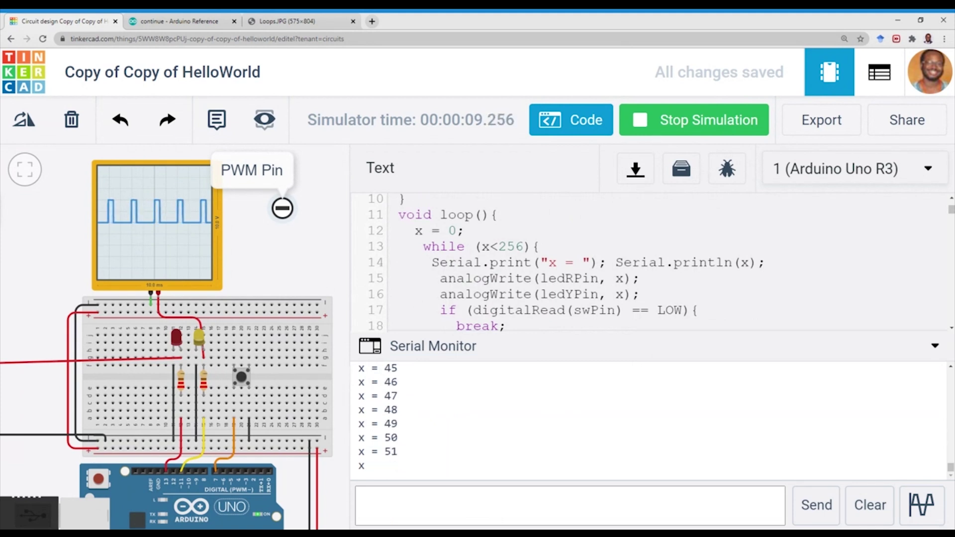
left_click(643, 122)
scroll(567, 261, "down", 2)
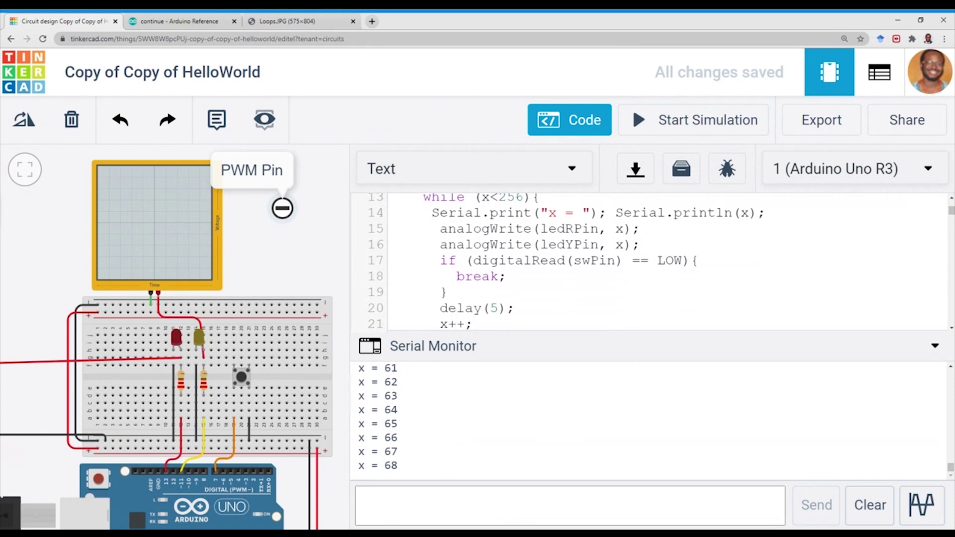
Replace break on line 18 with 'continue;' followed by a '//break' comment
key("shift+Left")
key("shift+Left")
key("shift+Left")
key("shift+Left")
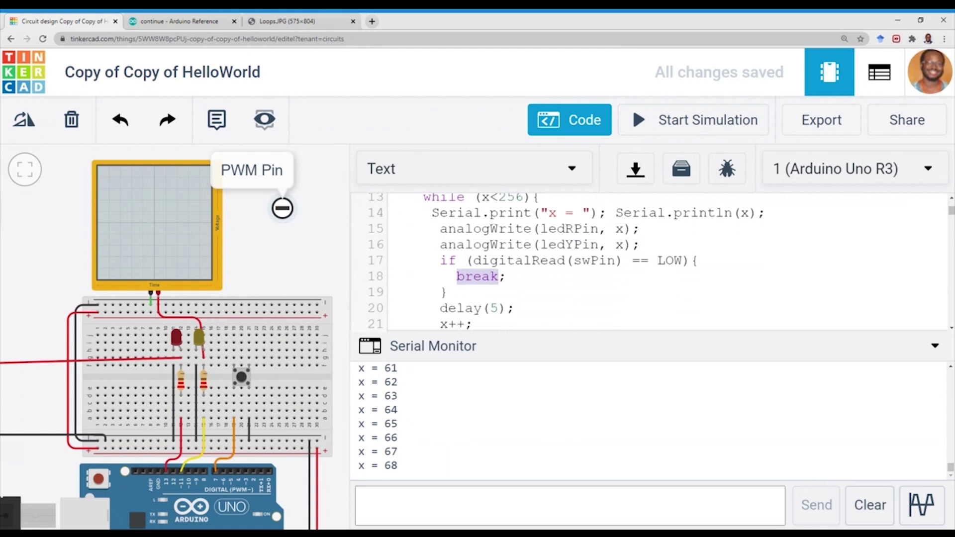
type("con")
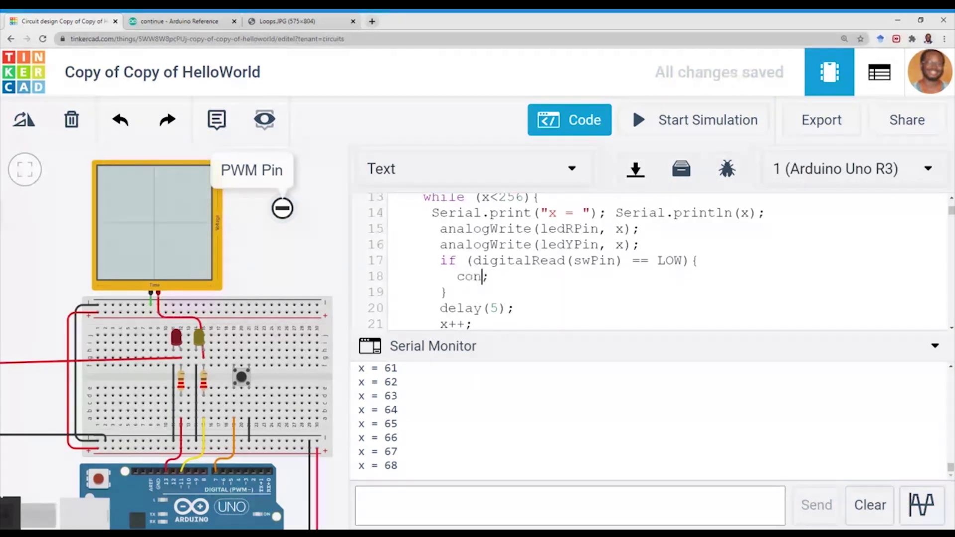
type("tinue")
key("End")
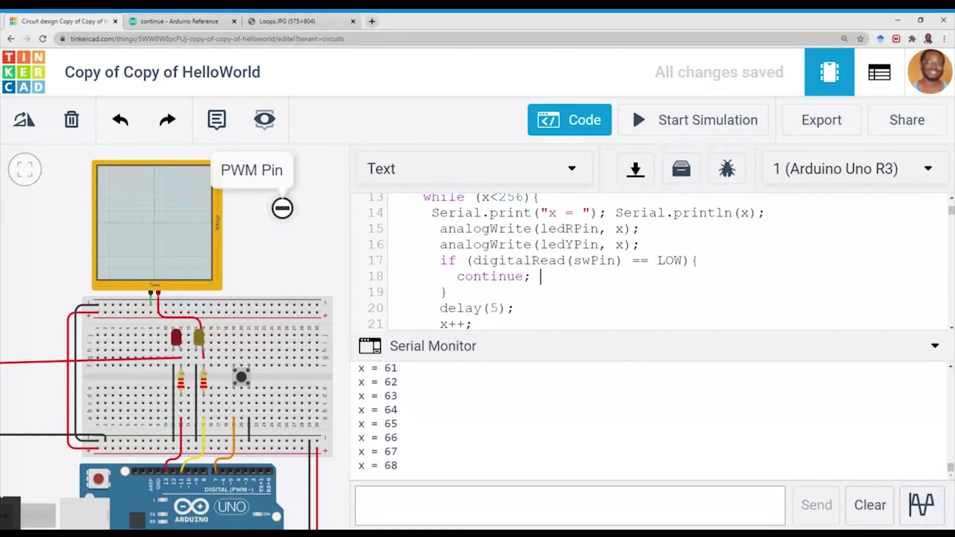
type("/ ")
type("break")
type(" alt")
key("BackSpace")
key("BackSpace")
left_click(868, 506)
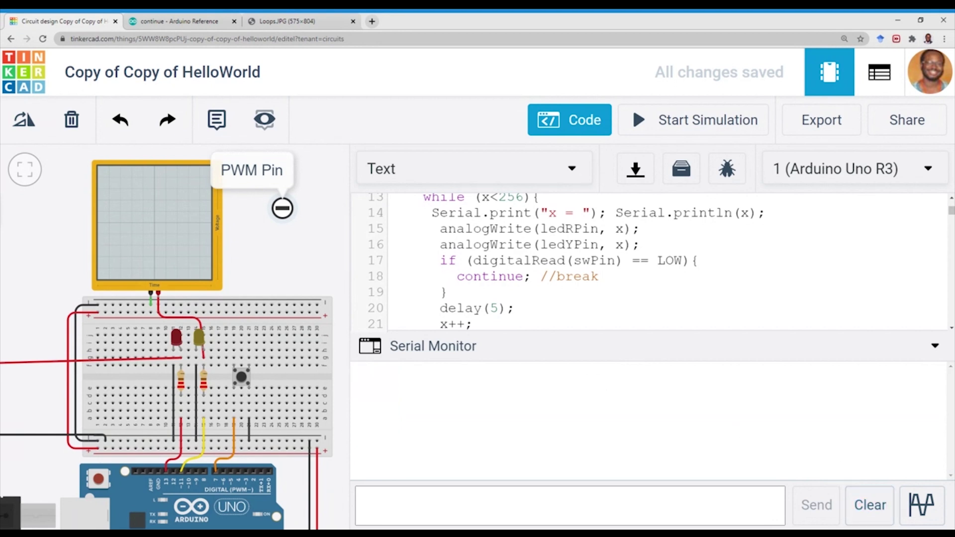
scroll(567, 262, "up", 1)
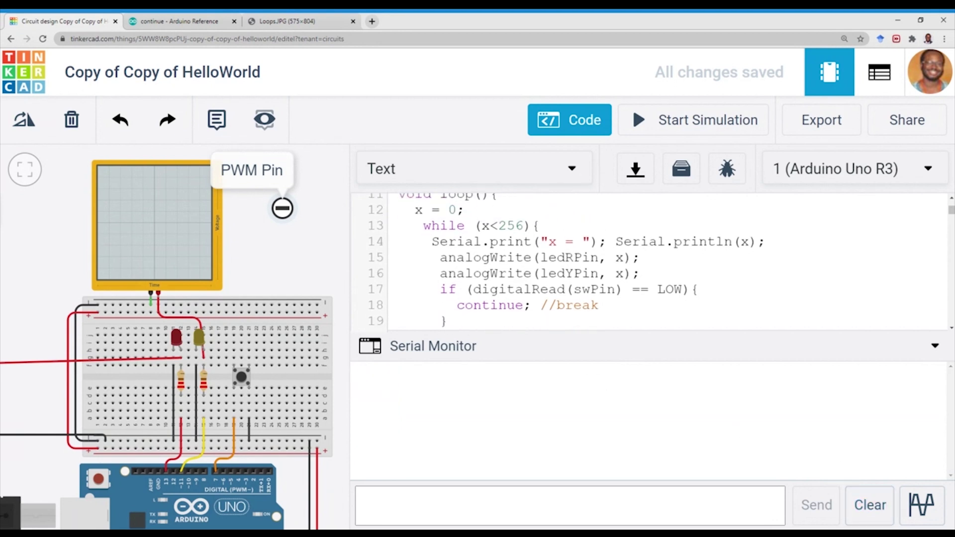
scroll(567, 262, "down", 1)
left_click_drag(457, 277, 524, 277)
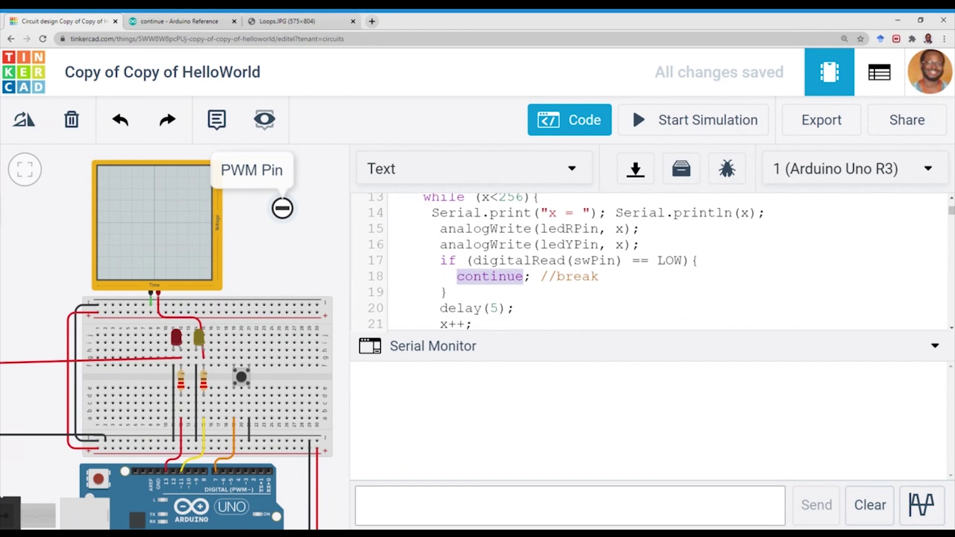
key("Down")
key("Down")
key("Down")
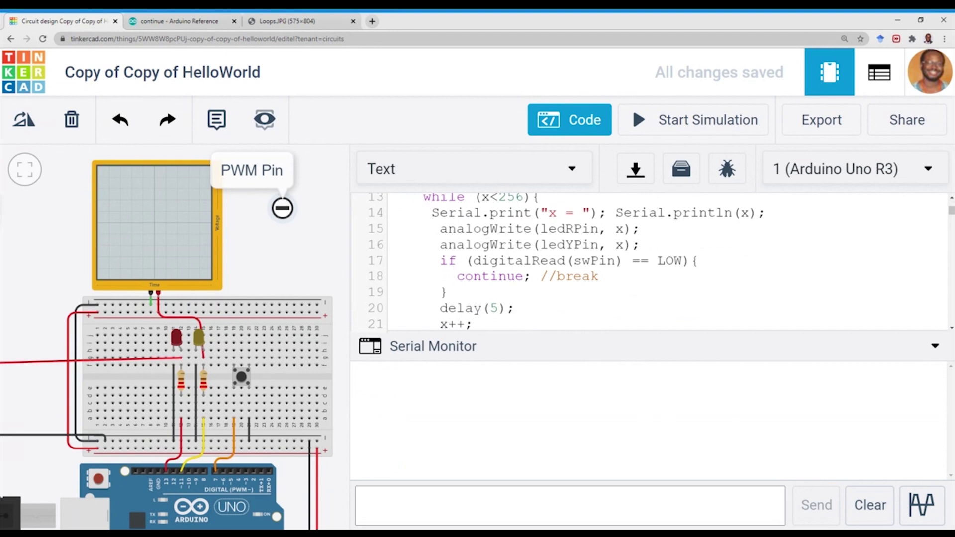
key("Up")
key("Right")
key("Right")
key("Down")
key("Down")
key("Down")
key("Home")
key("shift+Right")
key("shift+Right")
key("shift+Right")
key("shift+Down")
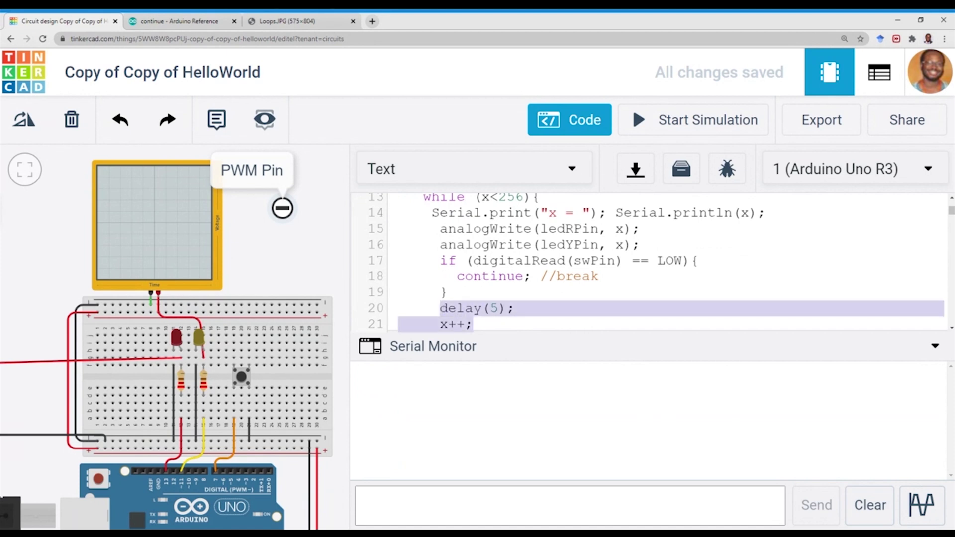
key("Right")
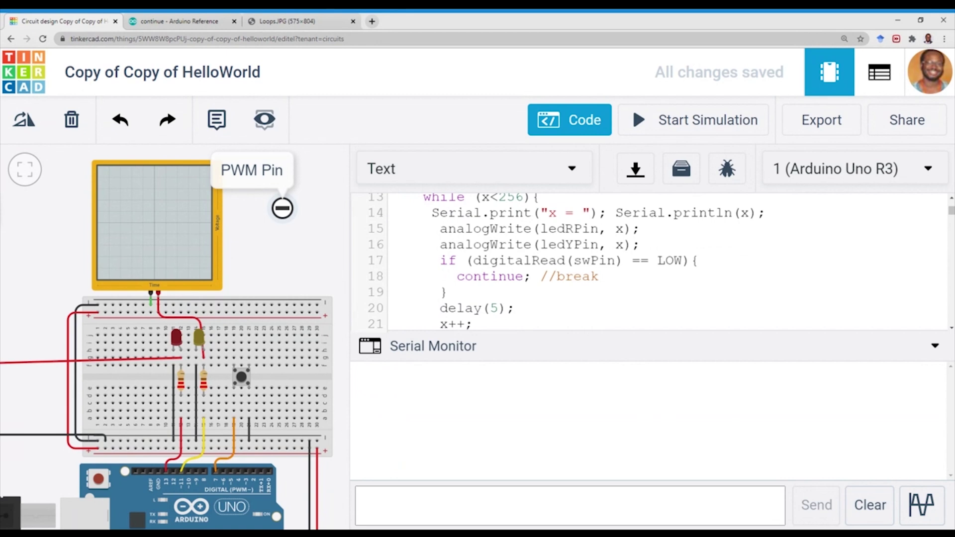
left_click(482, 277)
left_click_drag(440, 260, 447, 292)
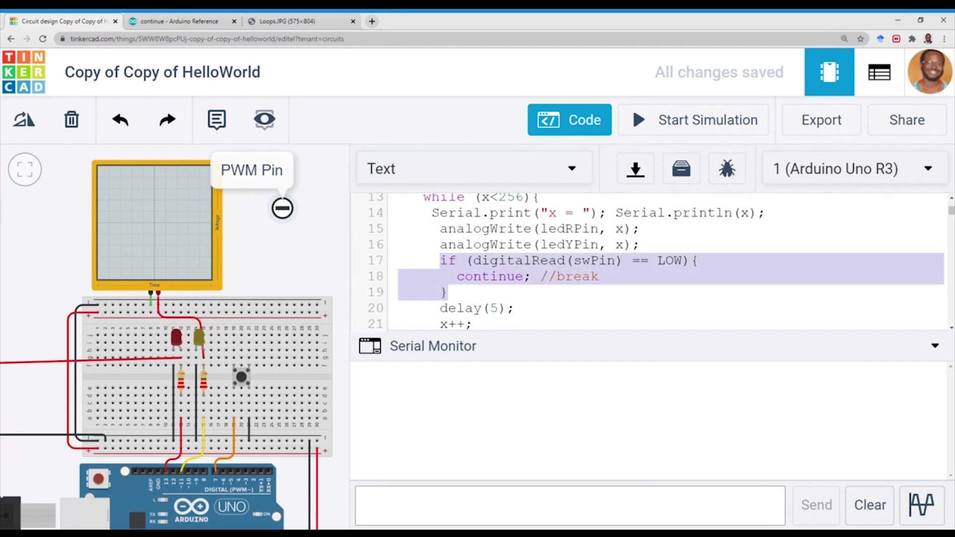
left_click(465, 308)
left_click(456, 323)
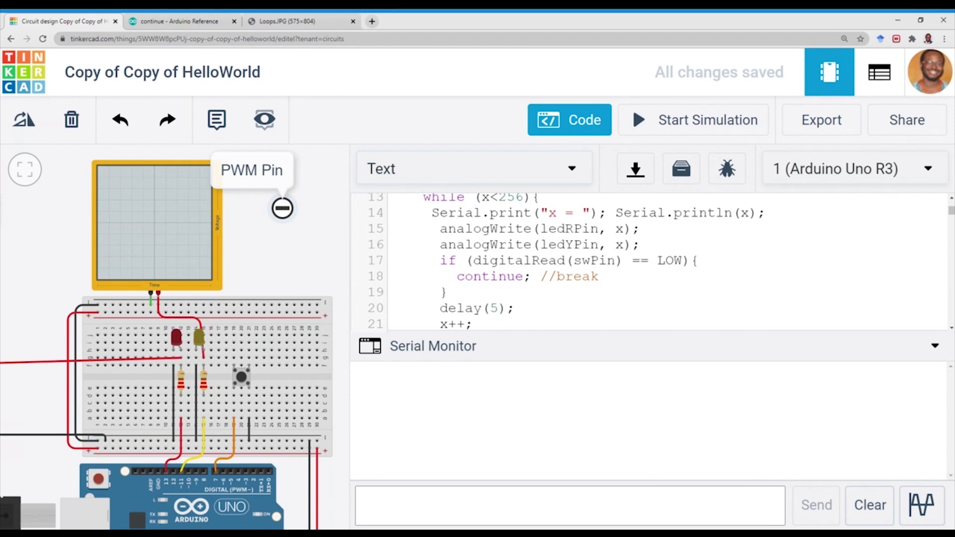
left_click(498, 308)
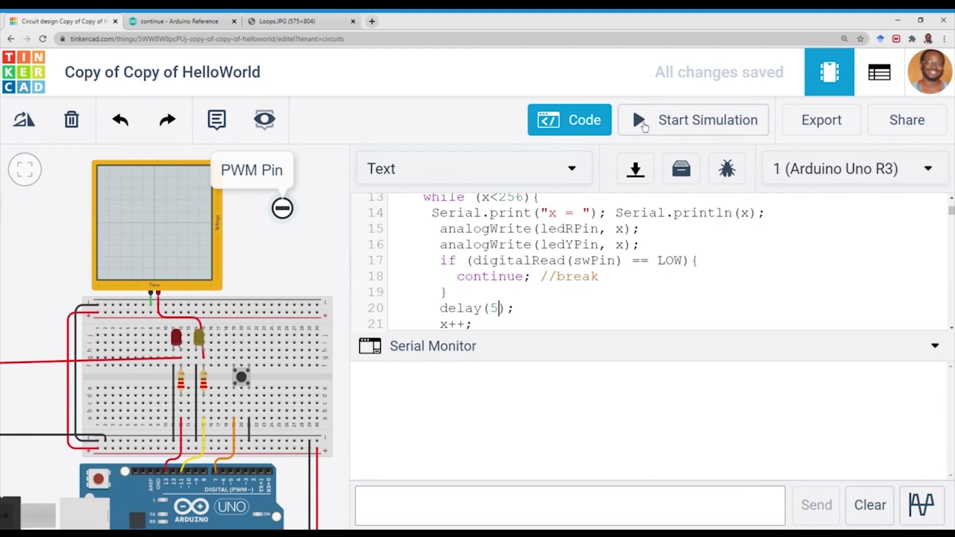
left_click(641, 125)
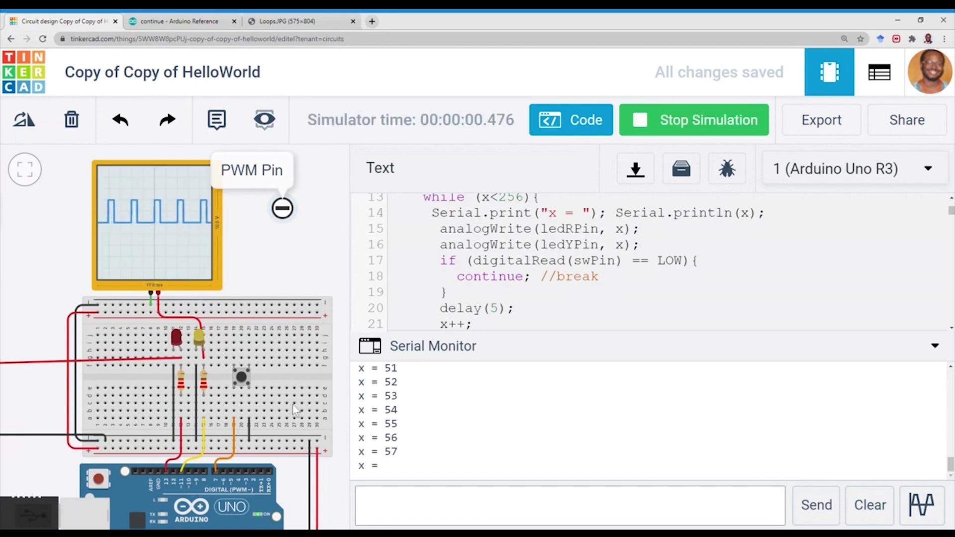
Hold the push button to pause the count at 102, release it, and stop the simulation
left_click(241, 378)
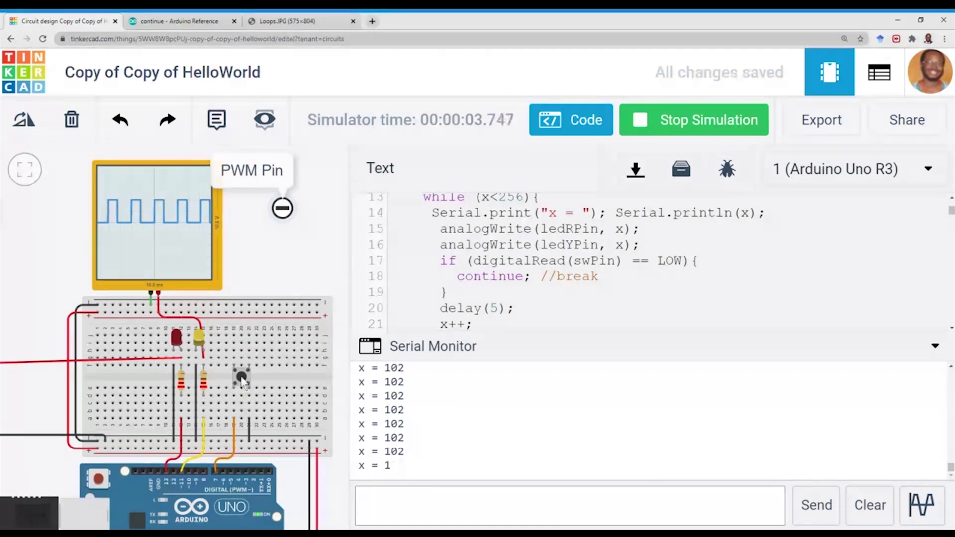
left_click_drag(241, 377, 242, 379)
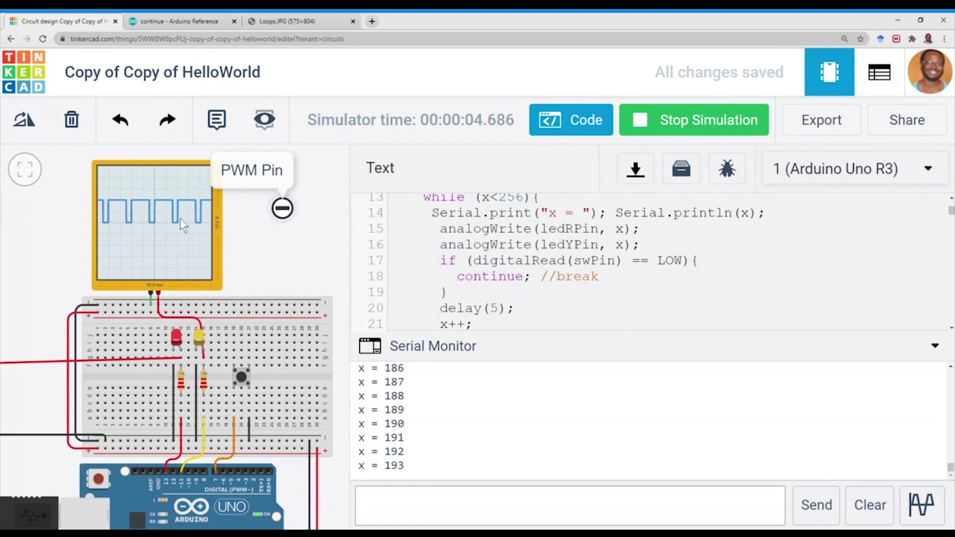
left_click(641, 126)
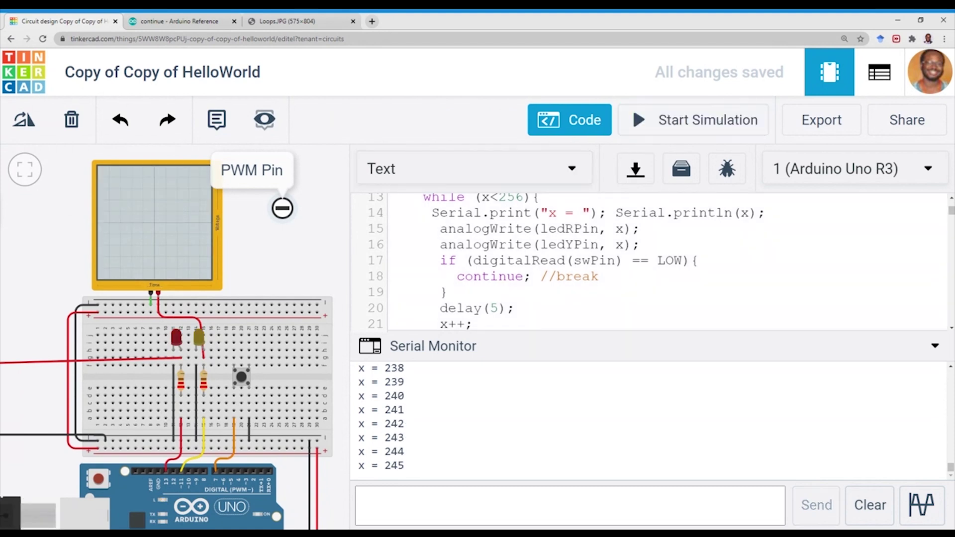
Clear the serial output, set line 20 to delay(1000), rerun the simulation and press the button
left_click(860, 508)
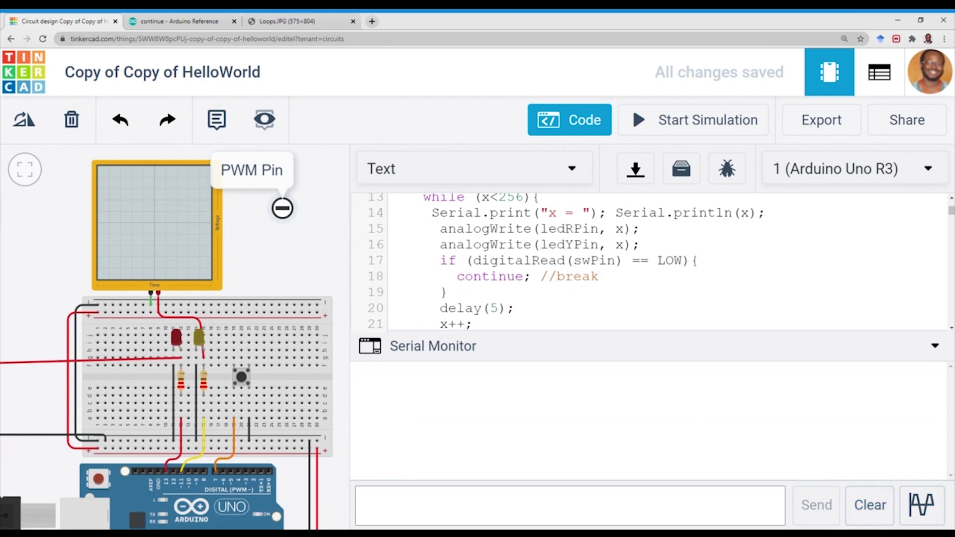
left_click(498, 308)
key("BackSpace")
type("1")
type("00")
type("0")
left_click(659, 130)
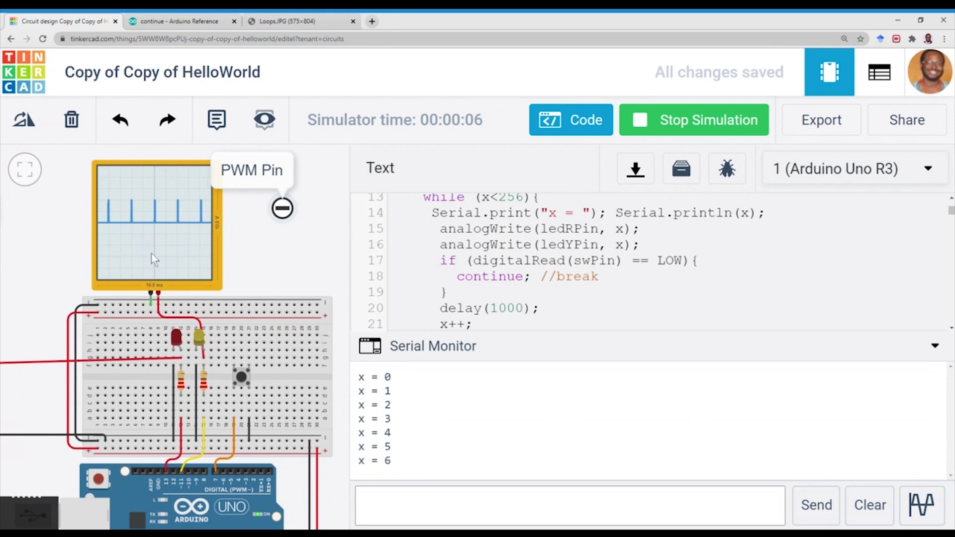
left_click(246, 378)
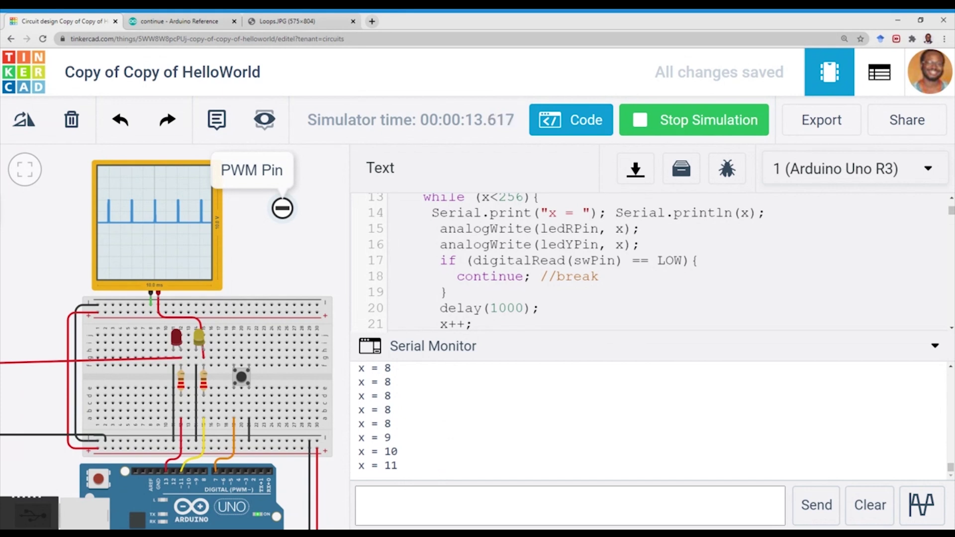
Highlight the continue statement and the word break in line 18's comment to compare them
left_click_drag(457, 276, 607, 276)
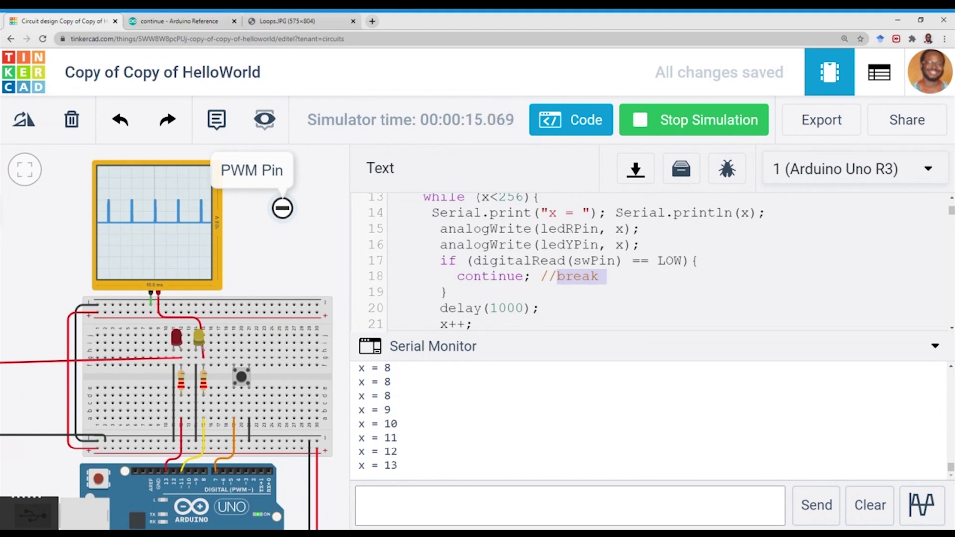
left_click(557, 276)
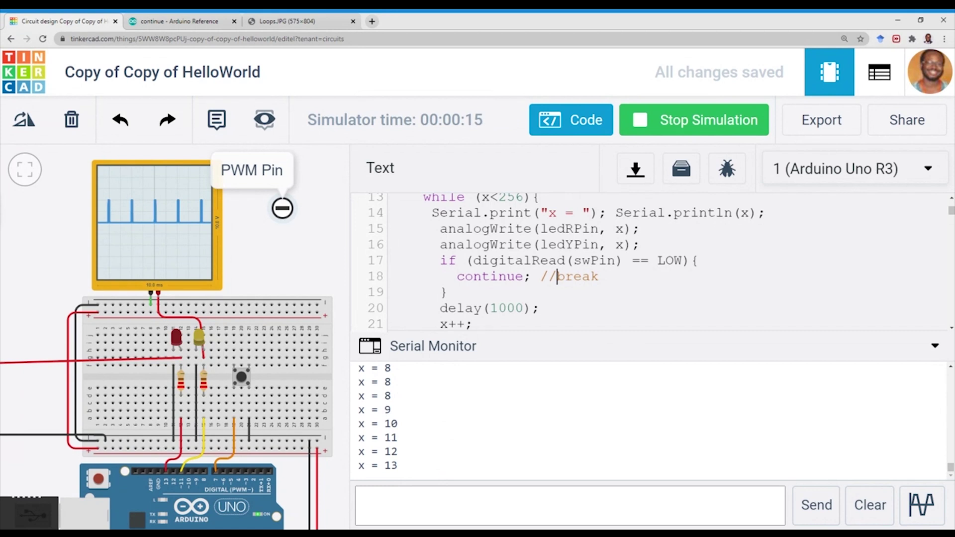
left_click_drag(557, 276, 599, 276)
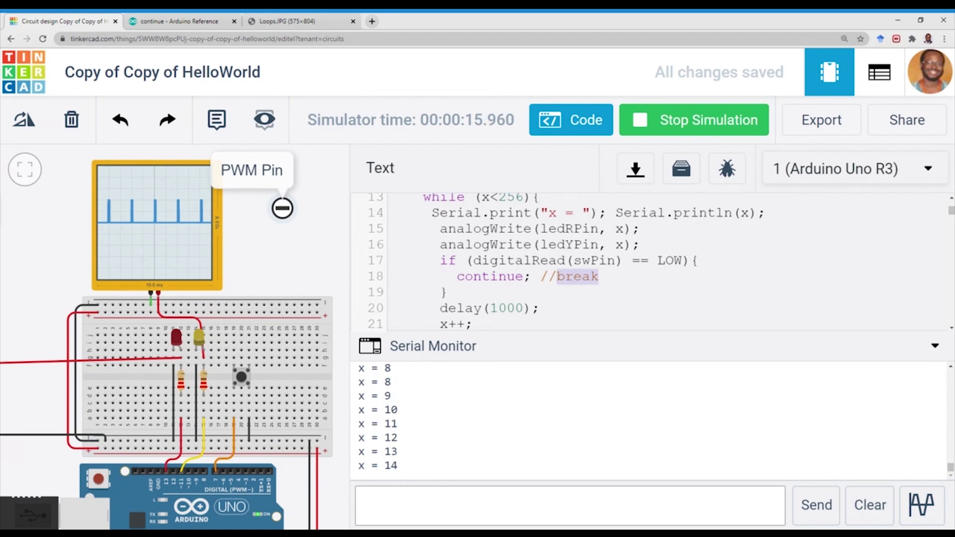
left_click_drag(448, 276, 499, 276)
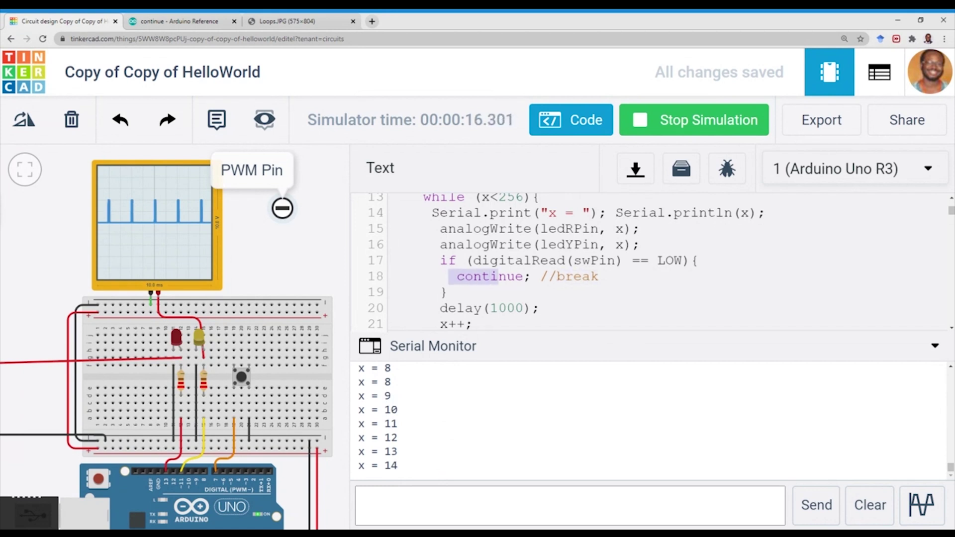